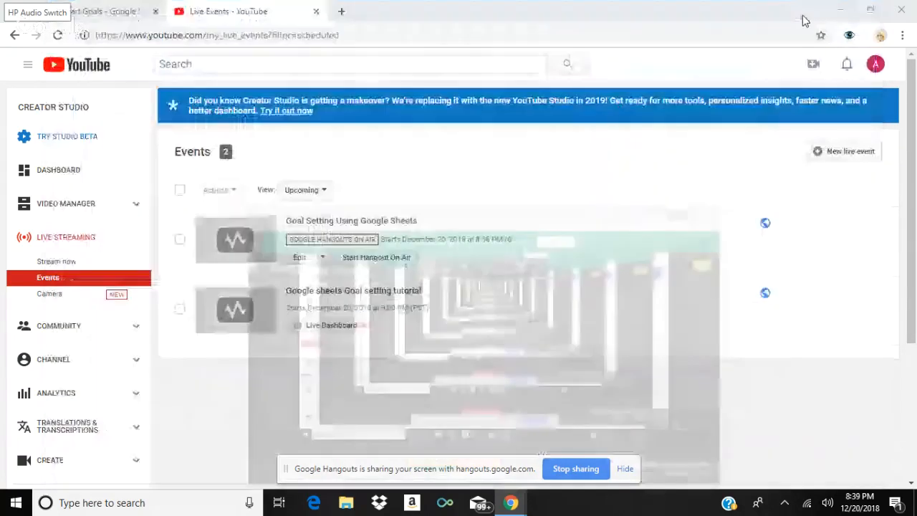
Open the Copy of Smart Goals spreadsheet and clear the first goal row's Time Frame and Goal cells
click(801, 12)
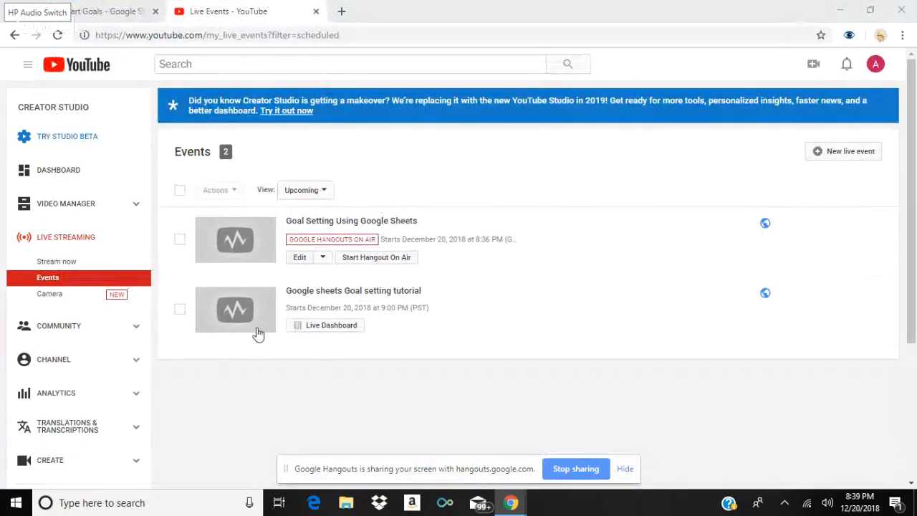
click(96, 14)
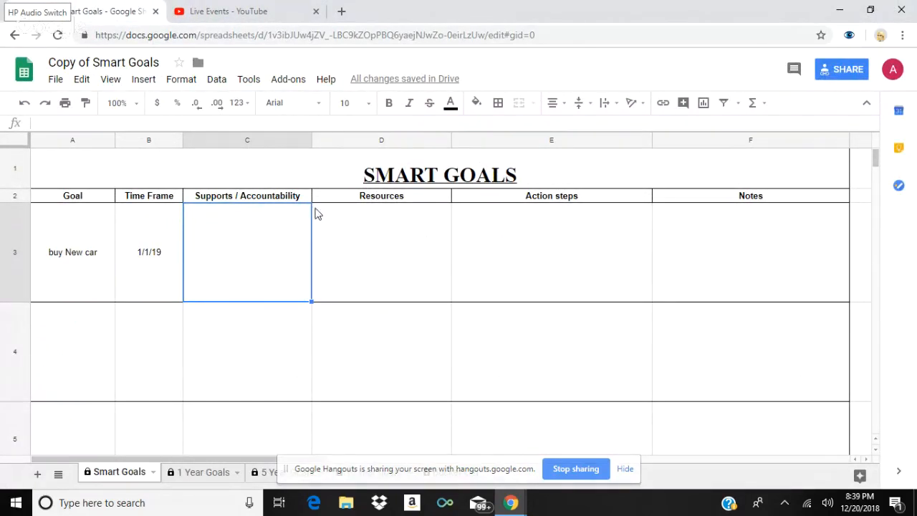
click(151, 220)
key(Delete)
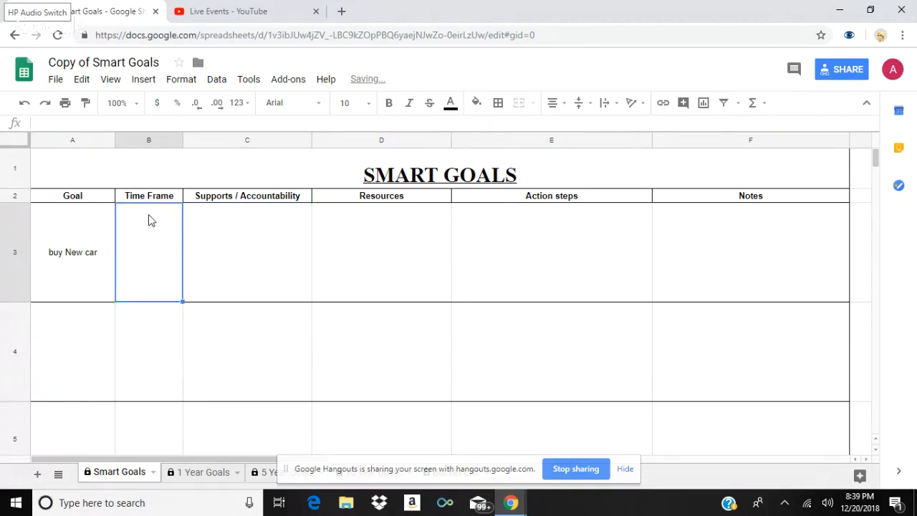
click(70, 251)
key(Delete)
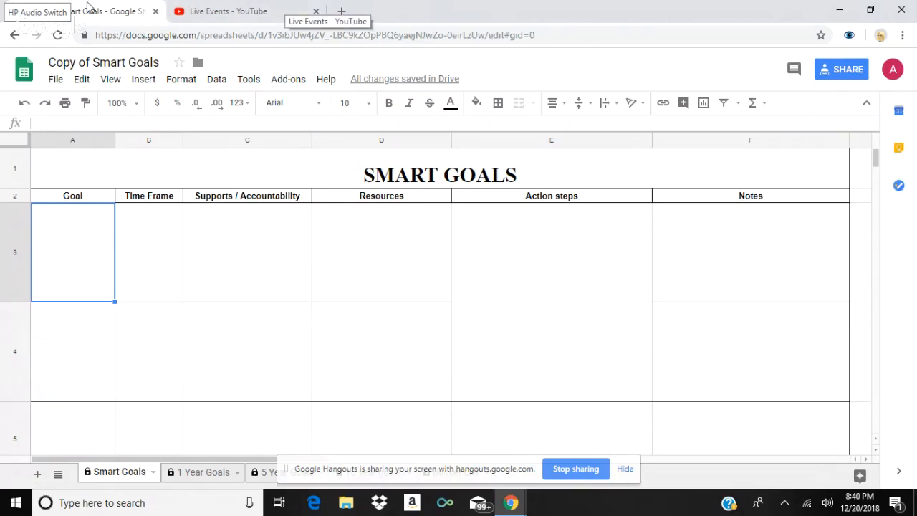
Search the web for "Sheets" in a new browser tab, close it and return to the Smart Goals spreadsheet
click(341, 11)
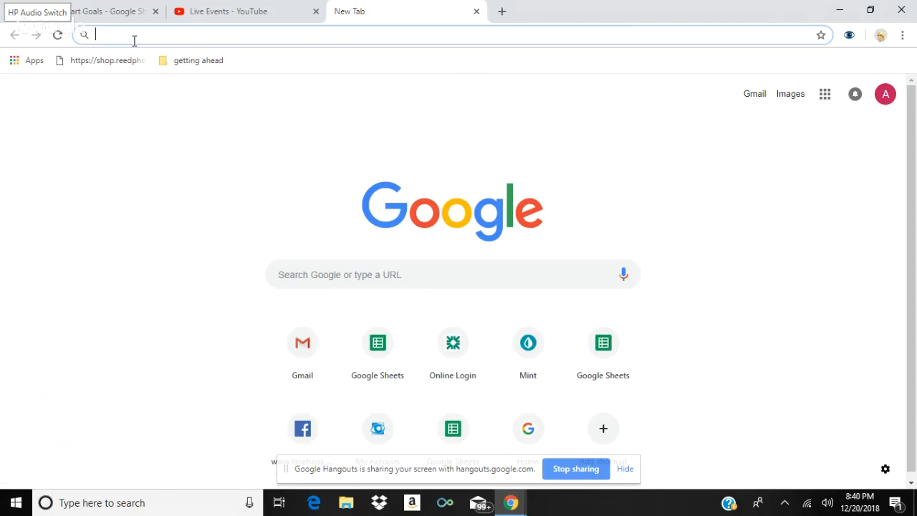
text(Sheet)
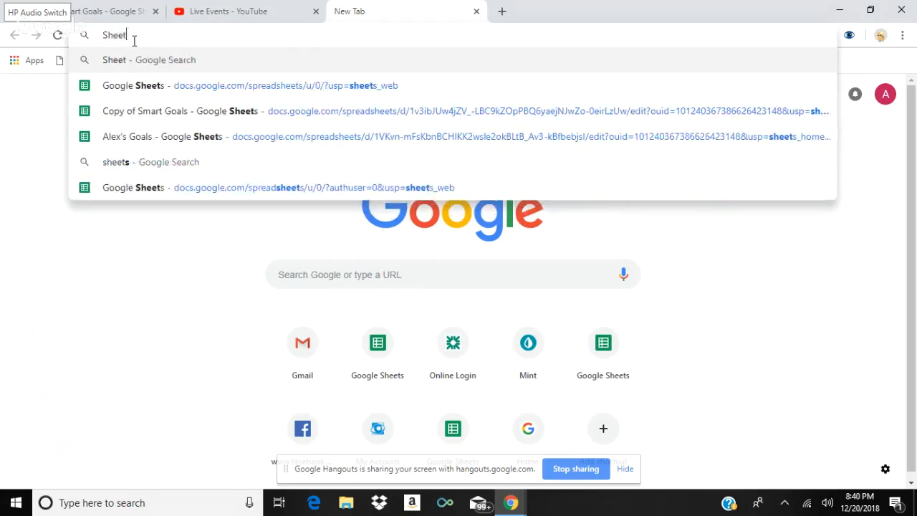
text(s)
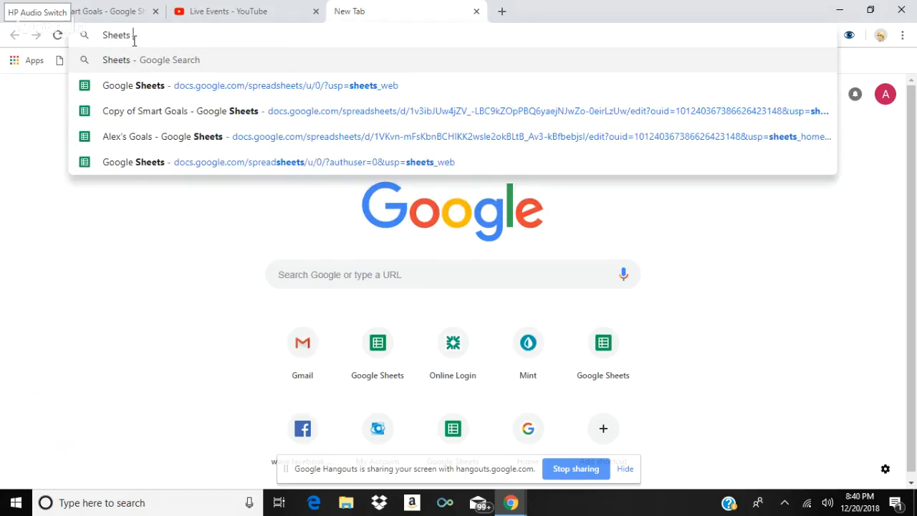
key(Return)
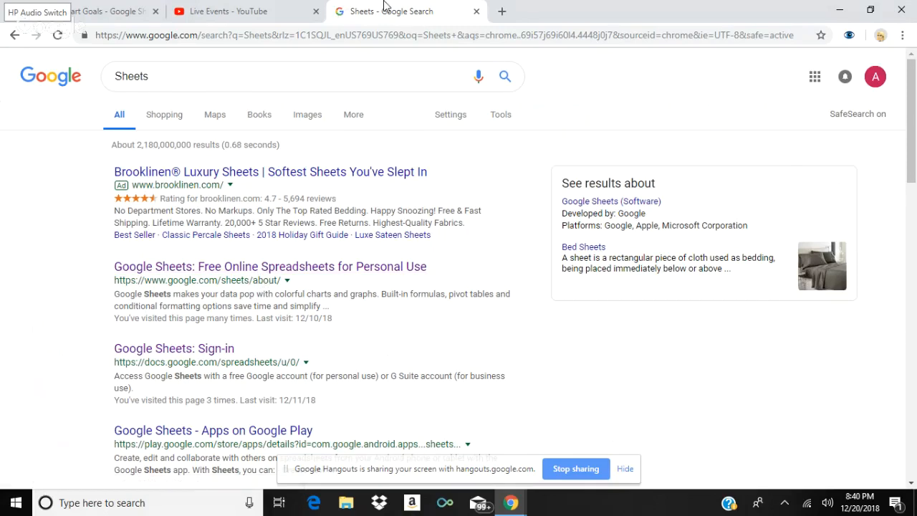
click(475, 13)
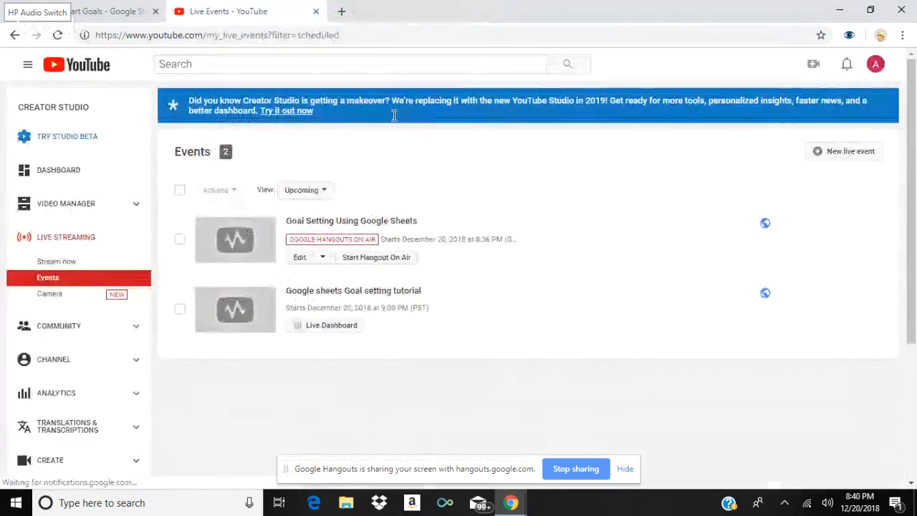
click(104, 7)
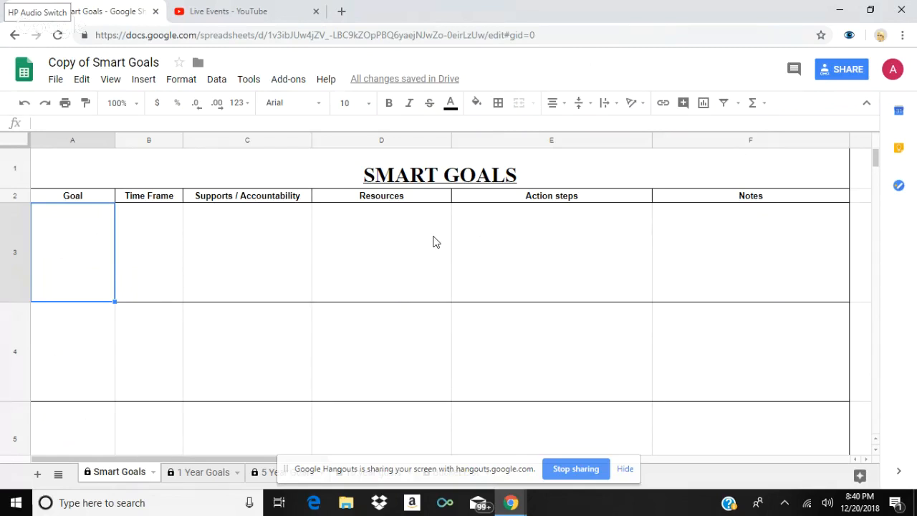
Hide the screen-sharing notice that covers the spreadsheet's sheet names
scroll(393, 258, down, 5)
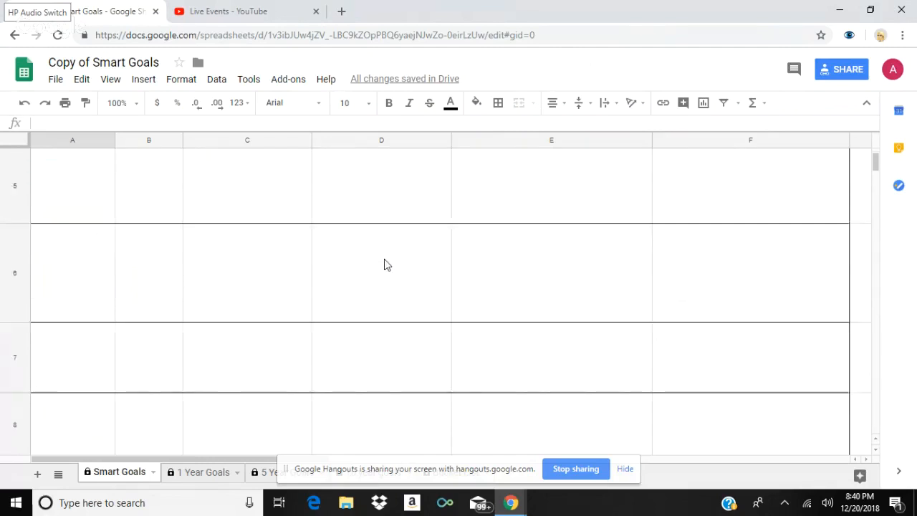
scroll(383, 261, up, 5)
scroll(385, 253, down, 5)
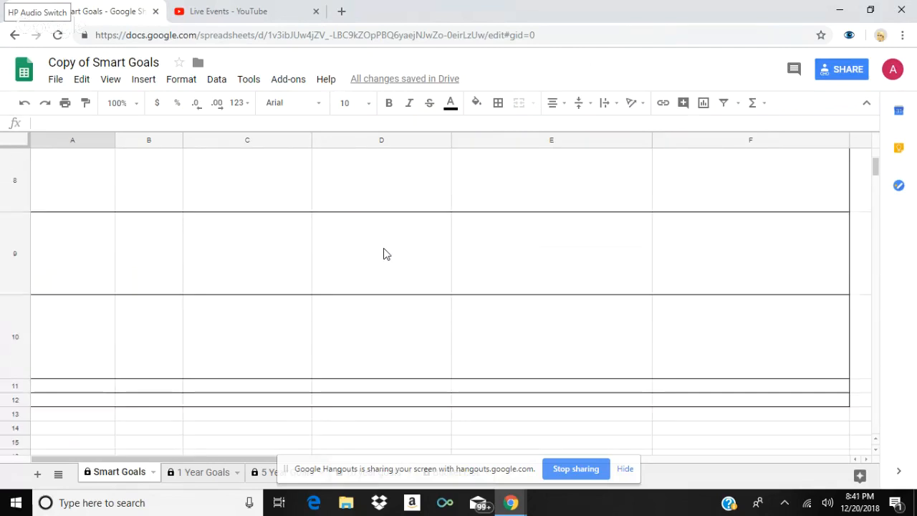
scroll(381, 272, up, 5)
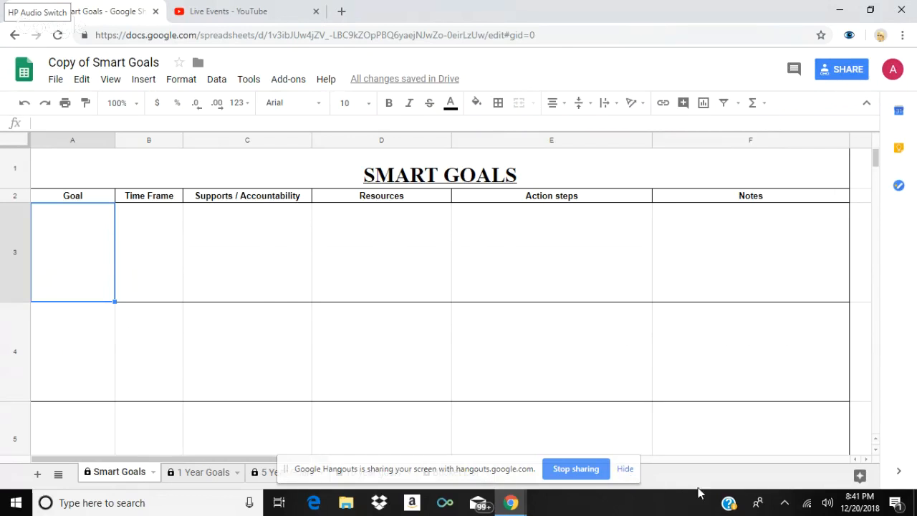
click(624, 470)
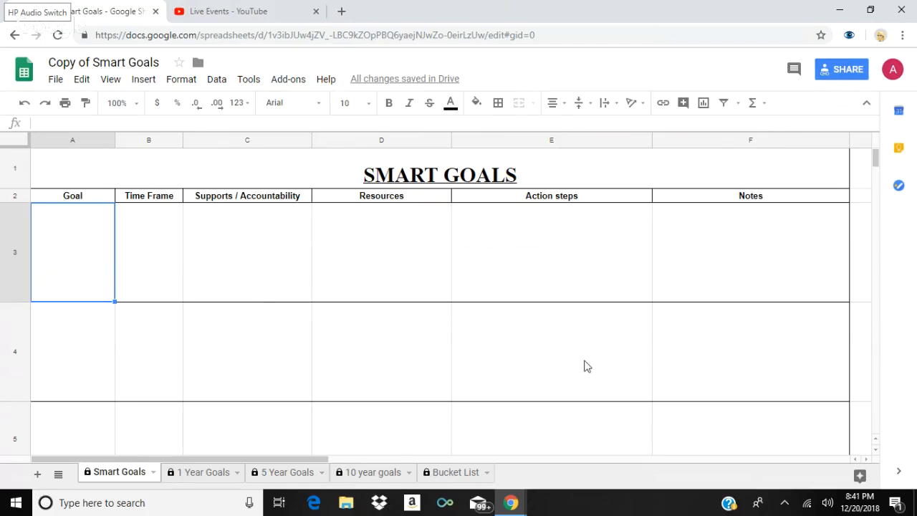
Make a copy of the spreadsheet in My Drive, named with the owner's first name plus "goals #1", and dismiss the security alert
click(54, 82)
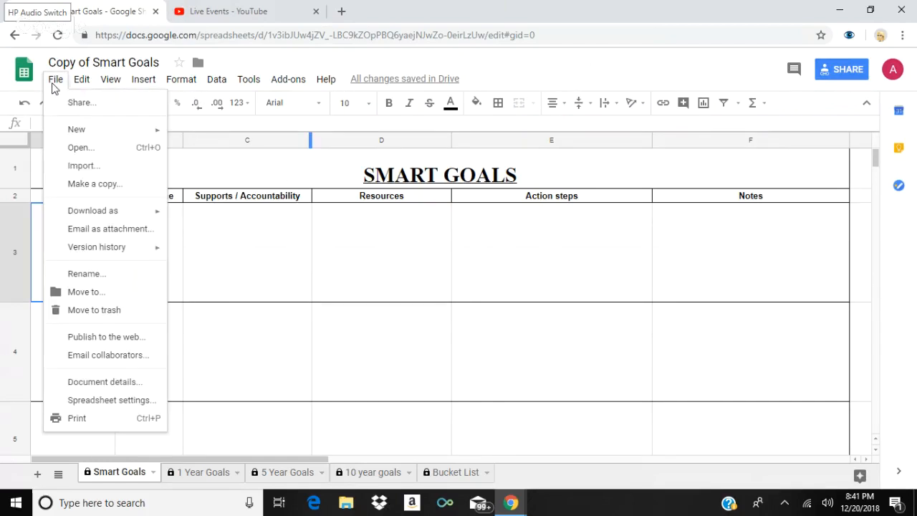
click(95, 185)
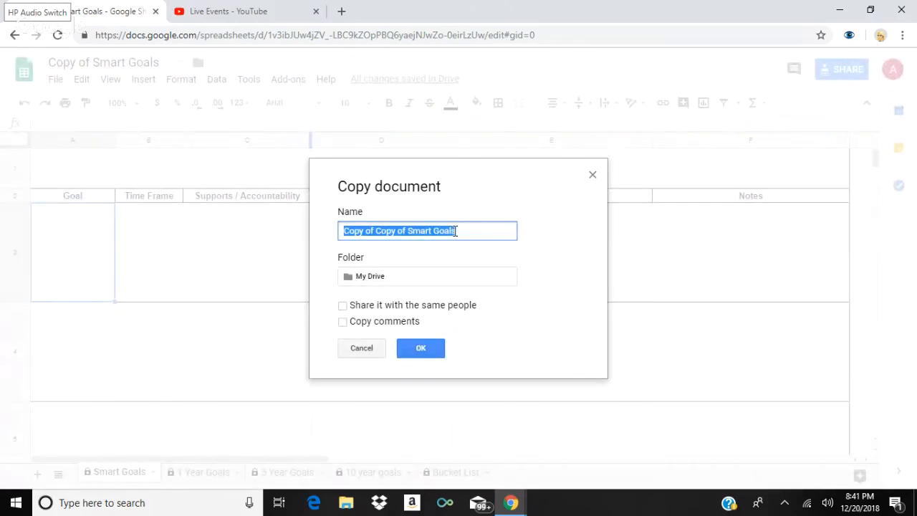
key(BackSpace)
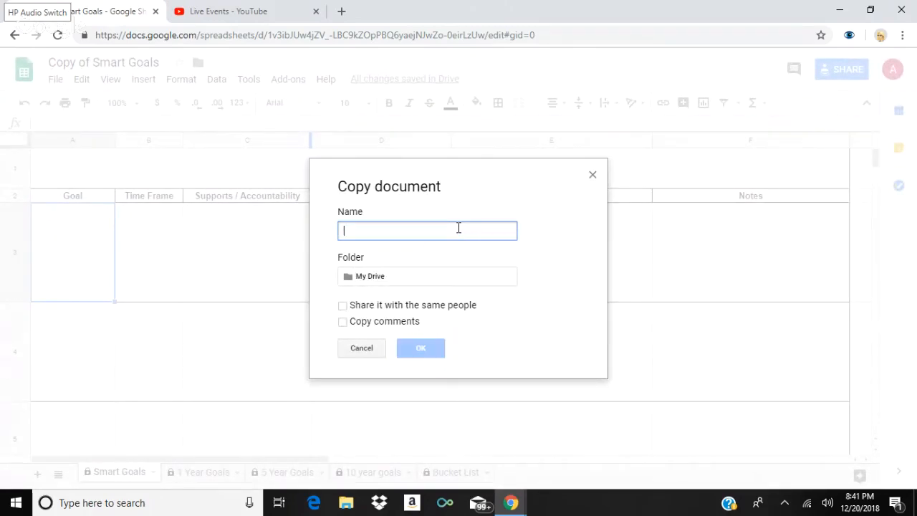
text(A)
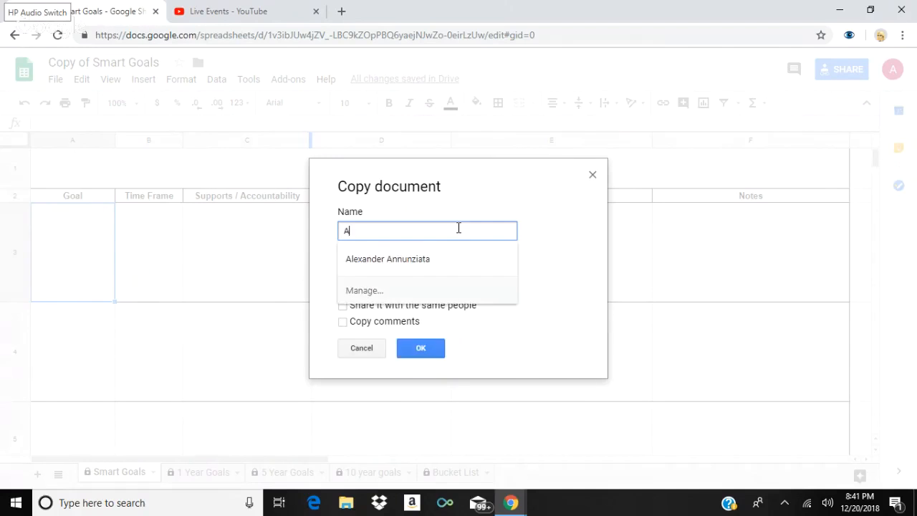
text(lex's goals)
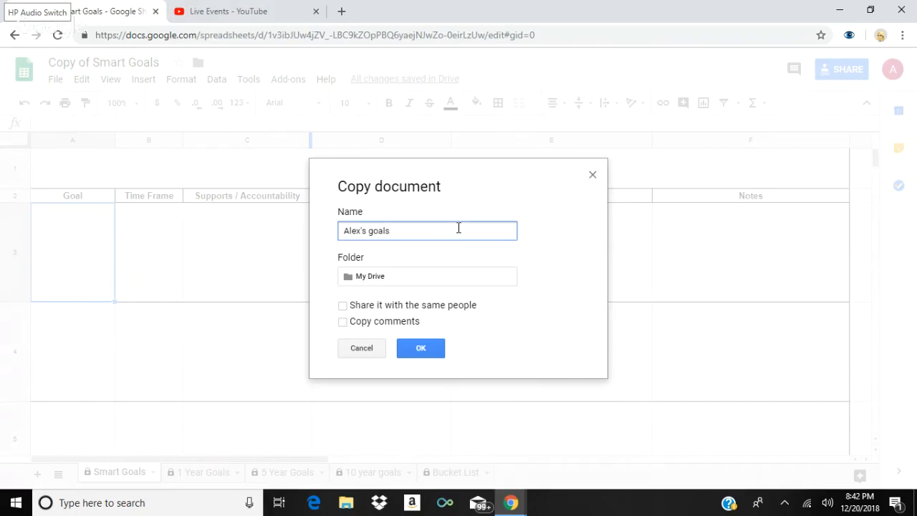
text( #1)
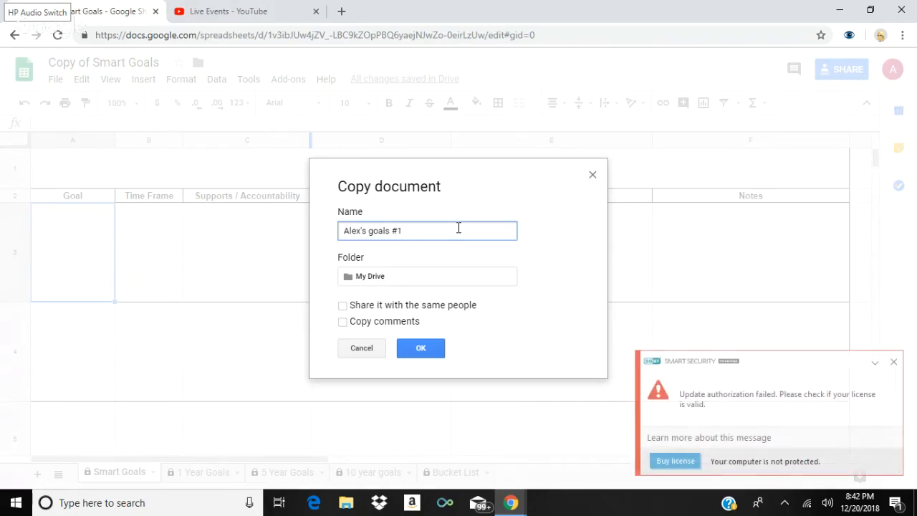
click(424, 359)
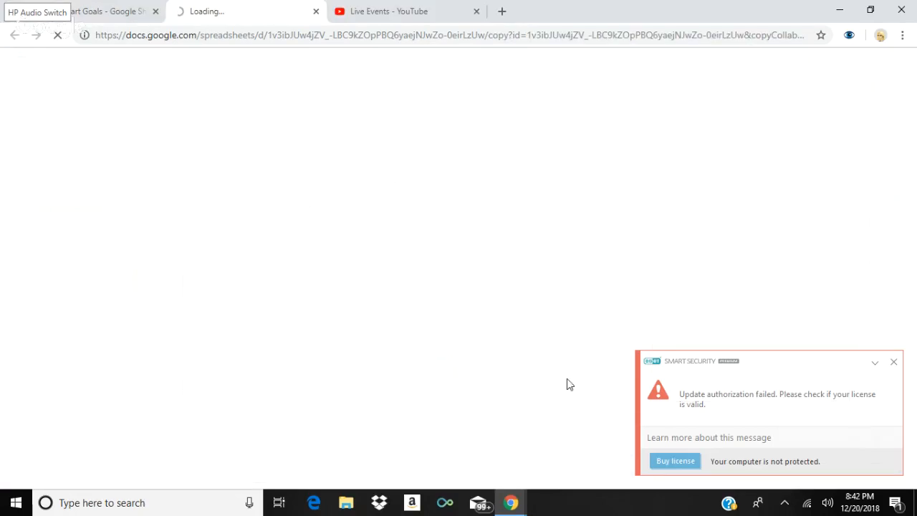
click(893, 363)
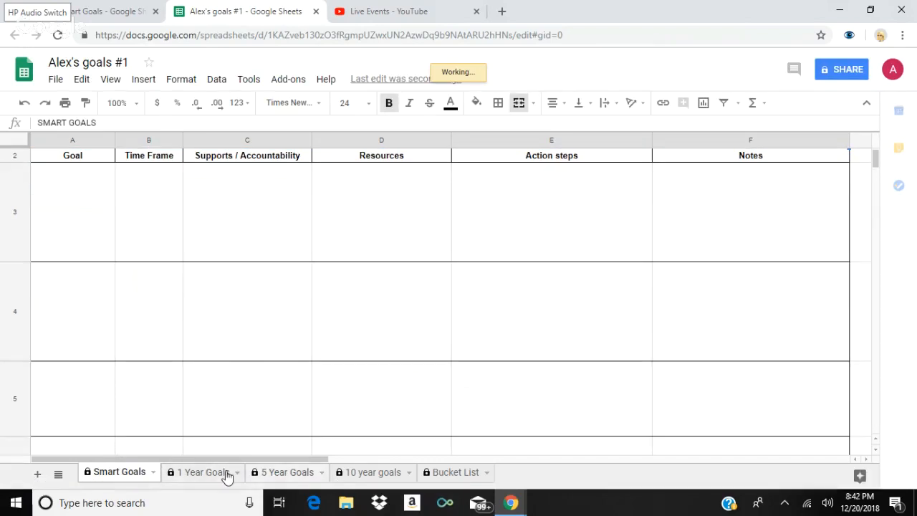
Compare the original spreadsheet with its new copy, and close the copy to return to the original
click(100, 18)
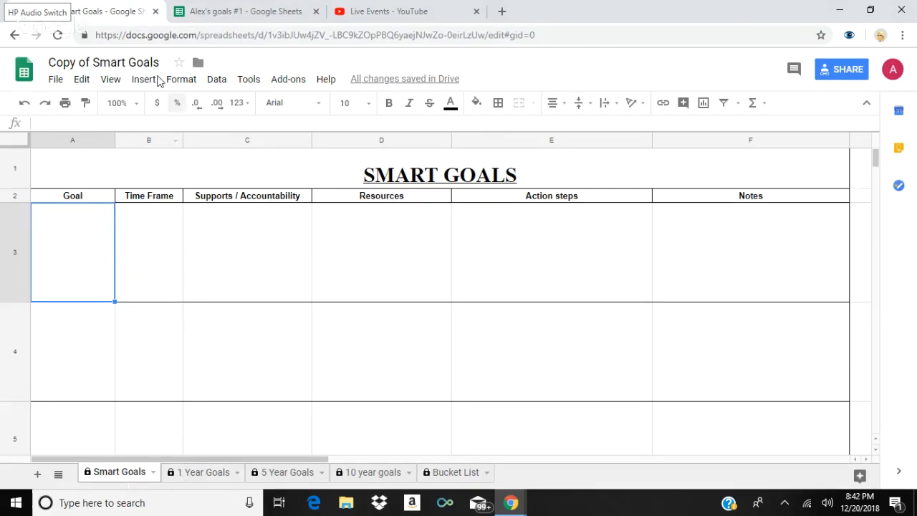
click(205, 14)
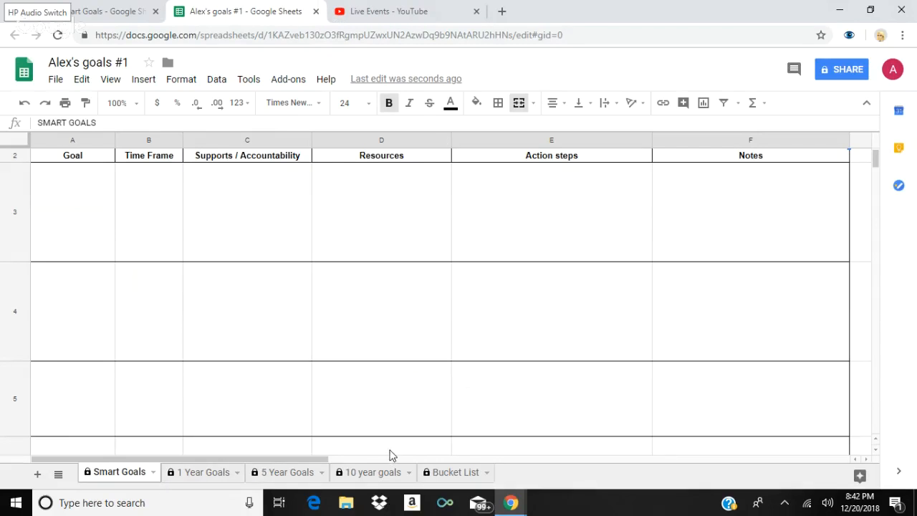
click(316, 12)
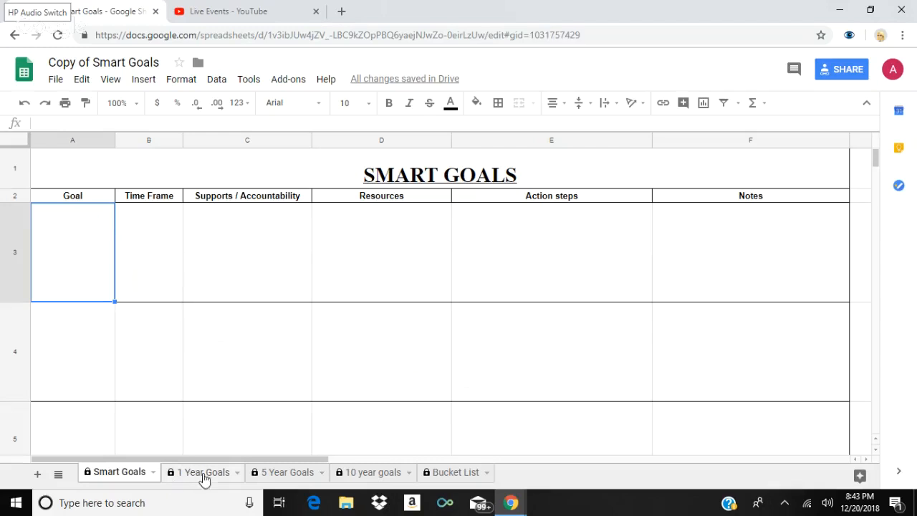
View the 1 Year Goals, 5 Year Goals, 10 year goals and Bucket List sheets, and return to Smart Goals
click(228, 476)
click(284, 475)
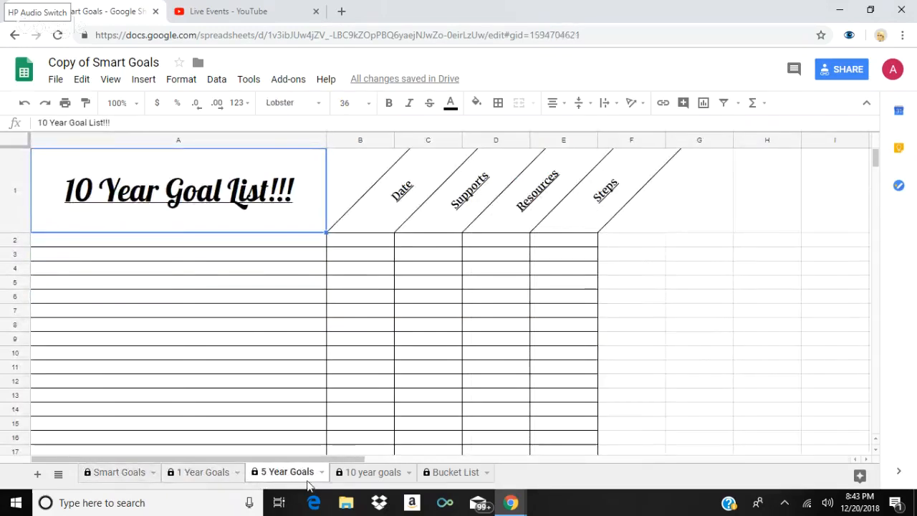
click(369, 473)
click(444, 475)
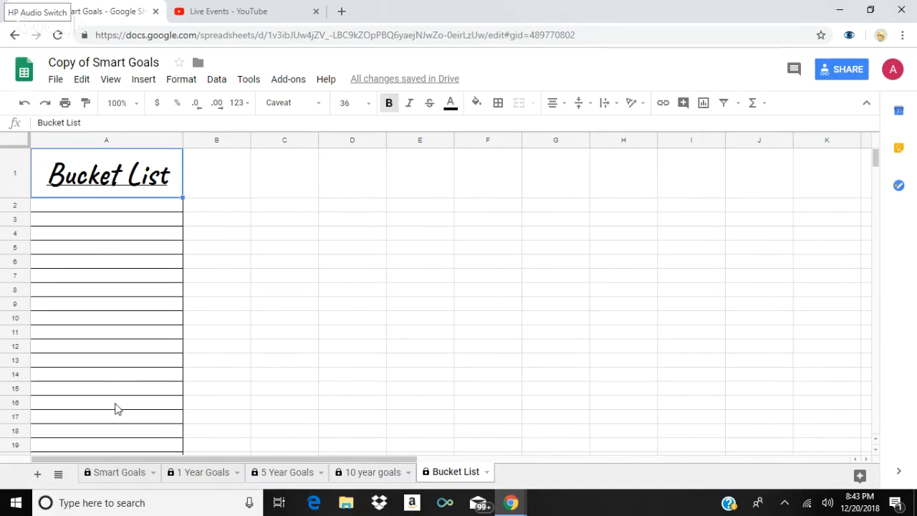
click(104, 479)
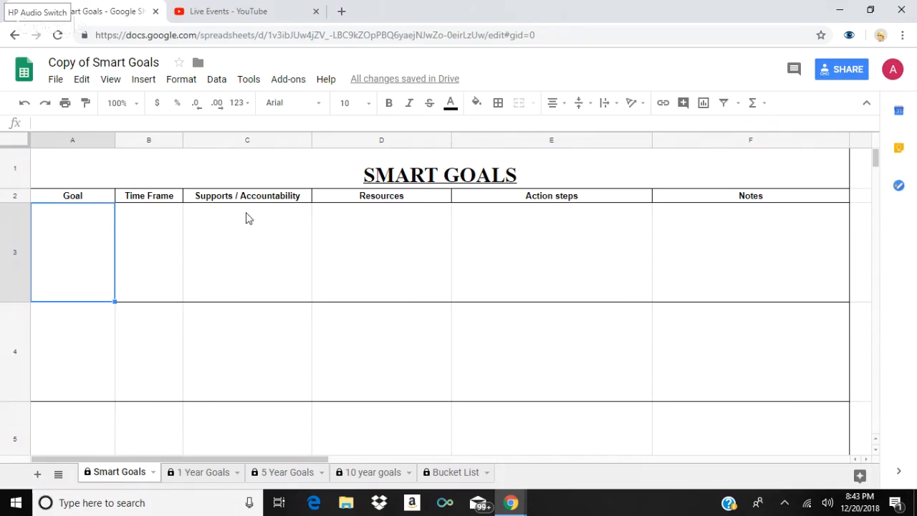
Fill in the first goal row with the goal "Buy a new Car" and the time frame 2/11/19
double_click(82, 251)
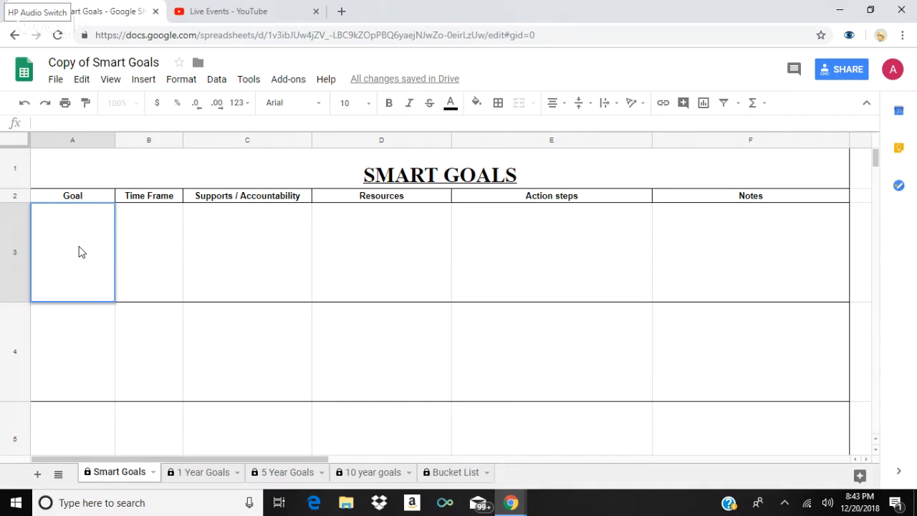
text(Buy a new Car)
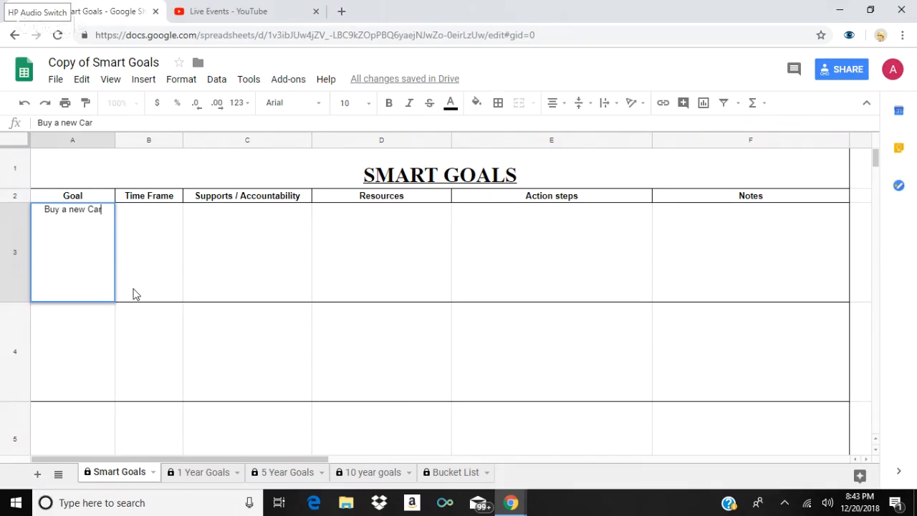
key(Return)
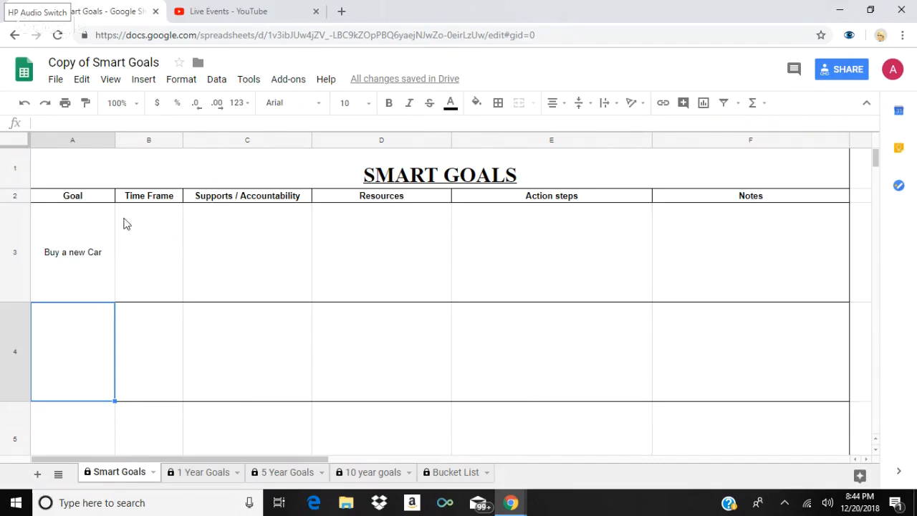
click(159, 246)
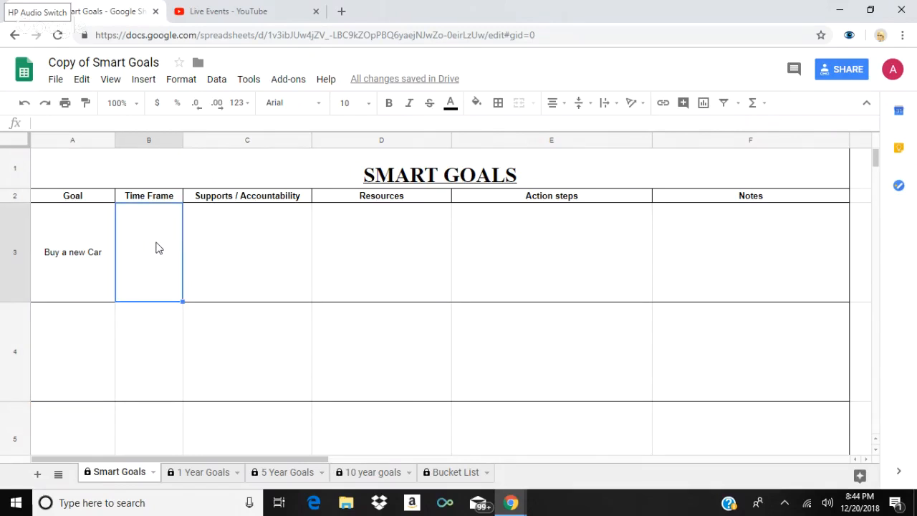
double_click(153, 248)
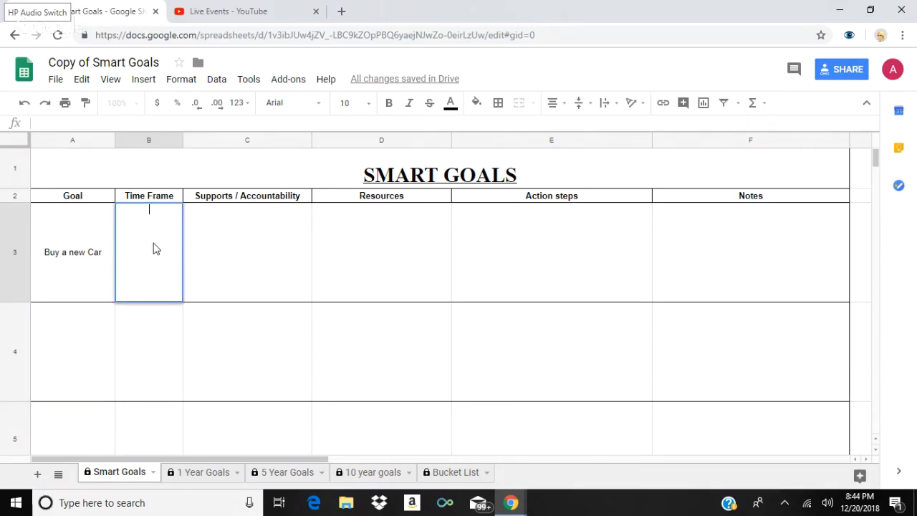
text(2/11/19)
key(Return)
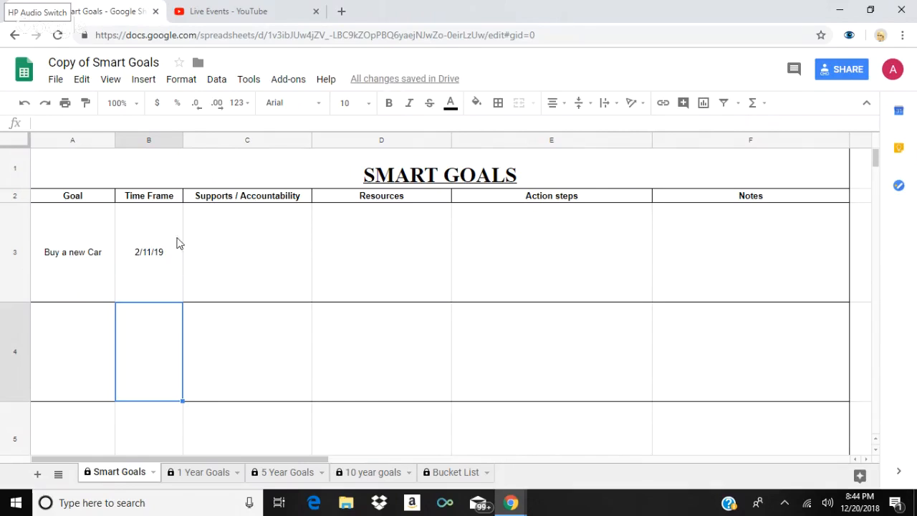
Fill in Supports / Accountability for the car goal with Wife, husband, Coach, mentor and car salesmen on separate lines
click(226, 247)
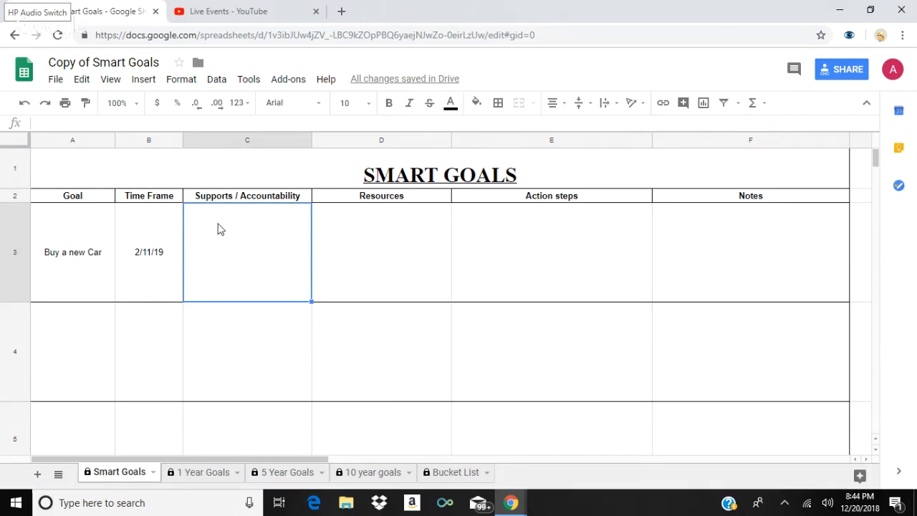
click(258, 255)
text(Wife)
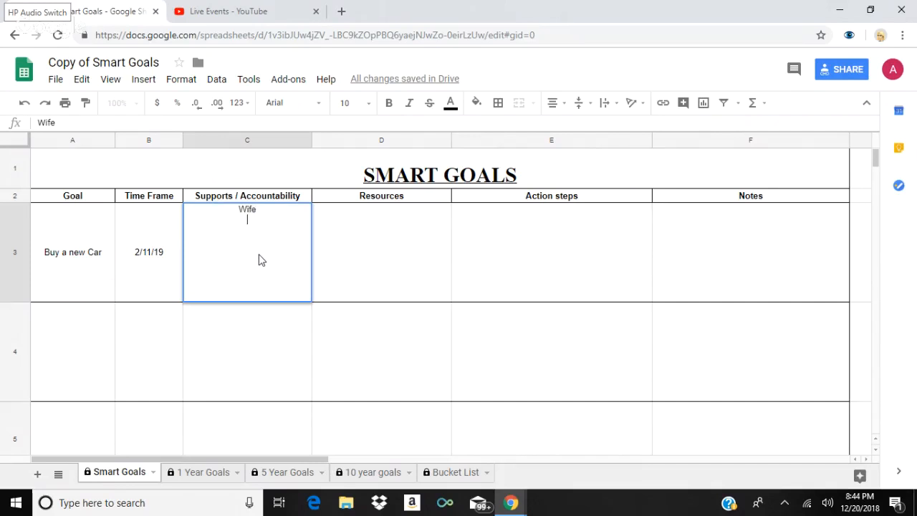
text(husba)
text(nd )
text(C)
text(oach )
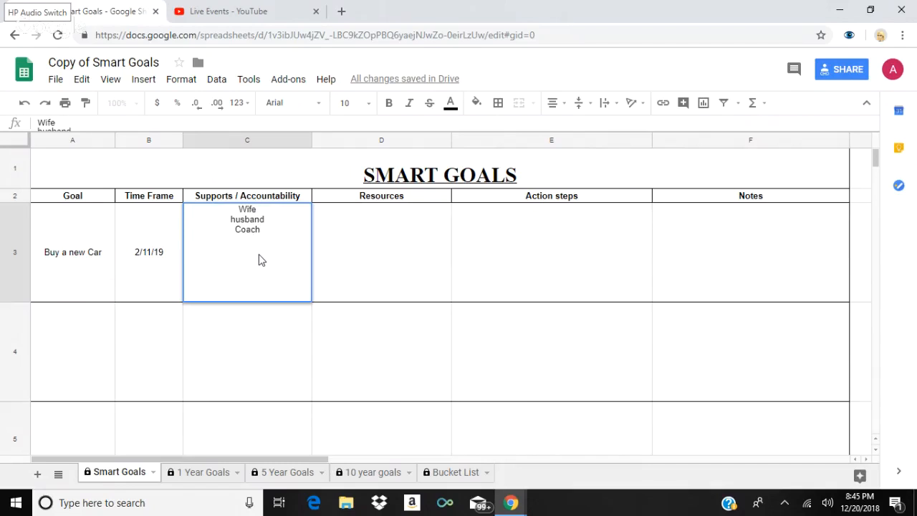
text(mentor)
key(alt+Return)
text(car salesmen)
key(BackSpace)
Enter "Face market place" as the first resource for the car goal
click(340, 257)
double_click(340, 256)
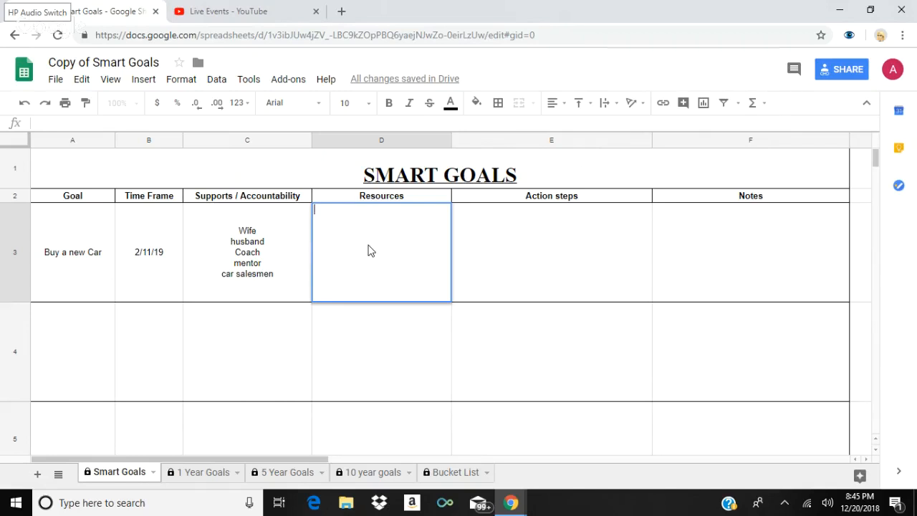
text(Face market place)
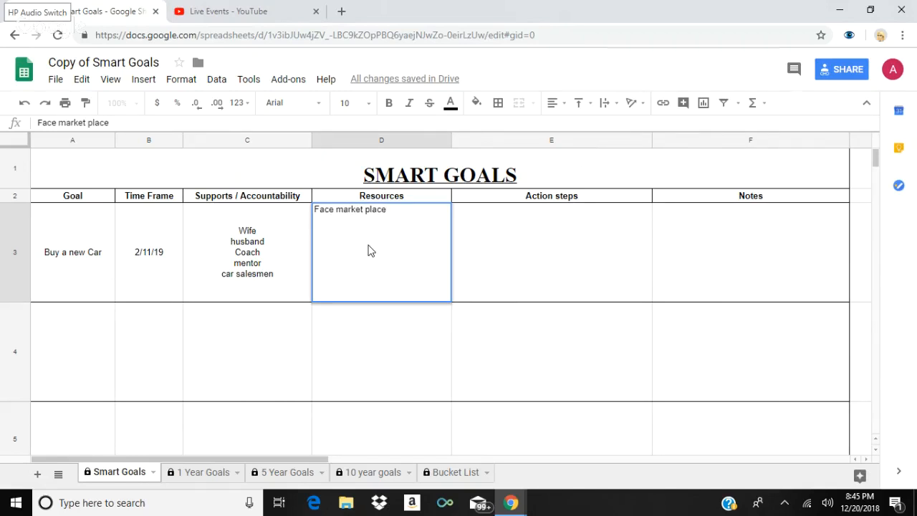
key(Return)
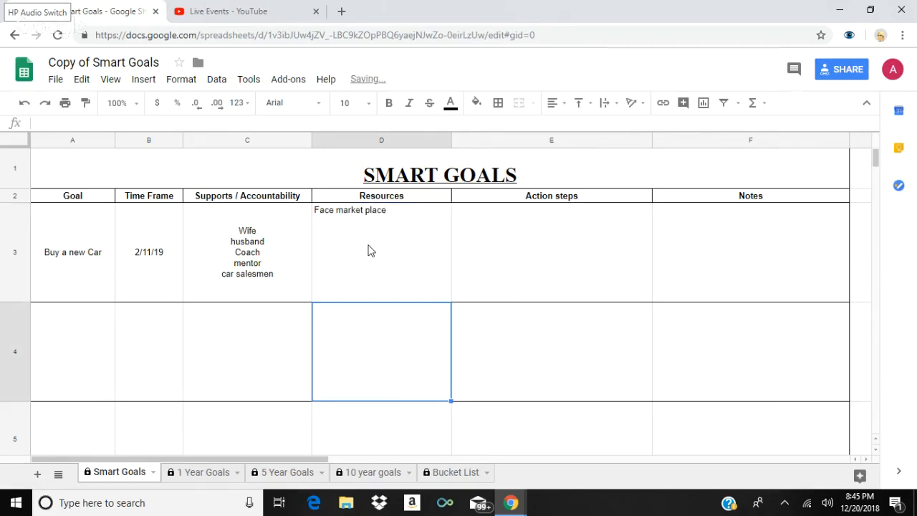
Go through the cells of the first goal row, opening them for editing from Goal across to Action steps
click(369, 251)
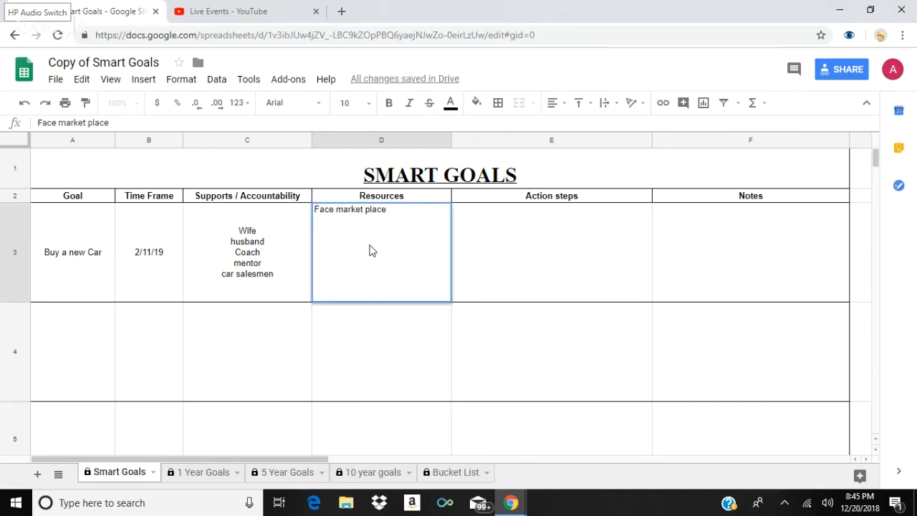
key(Up)
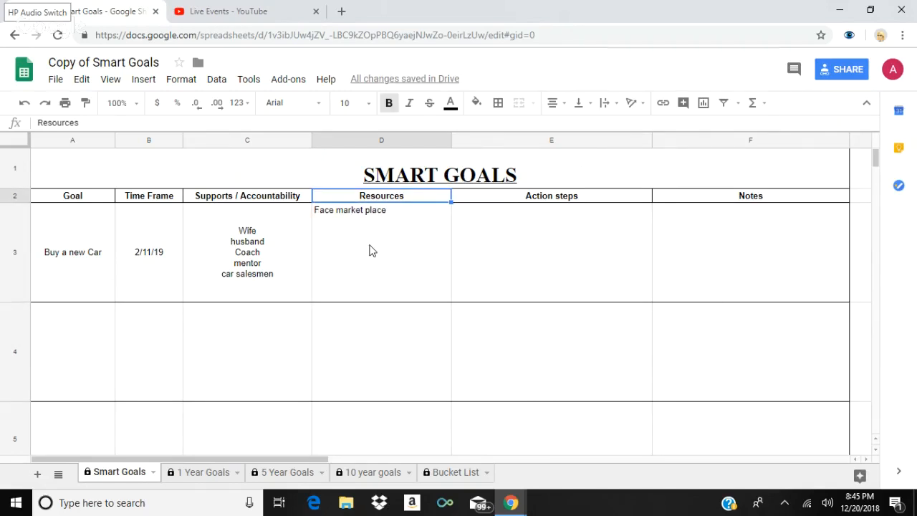
double_click(388, 242)
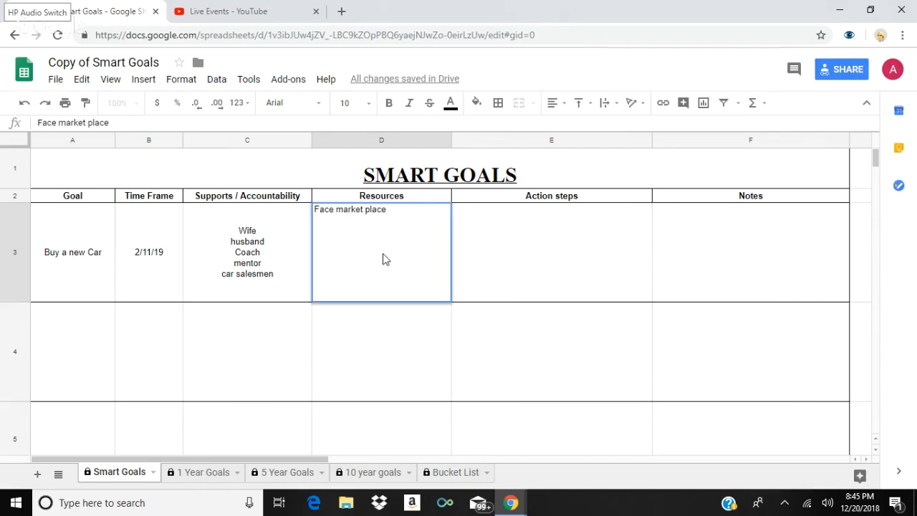
click(261, 246)
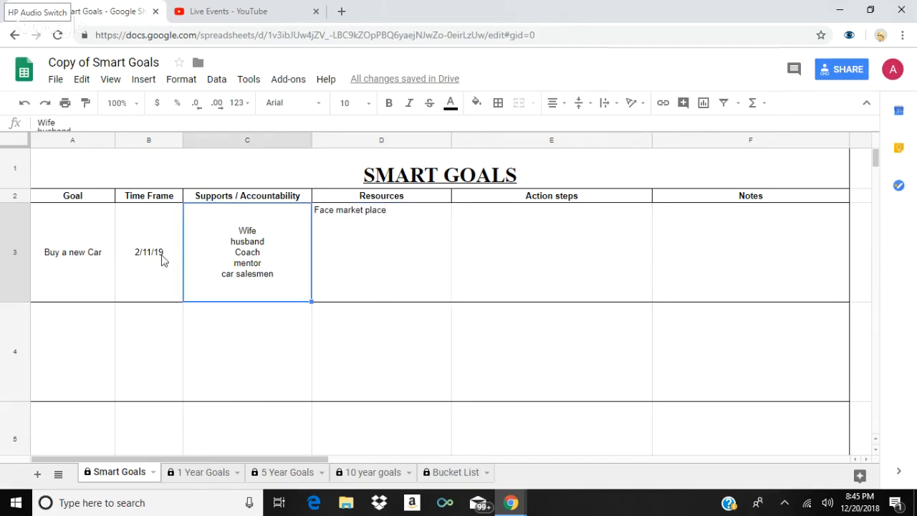
double_click(90, 258)
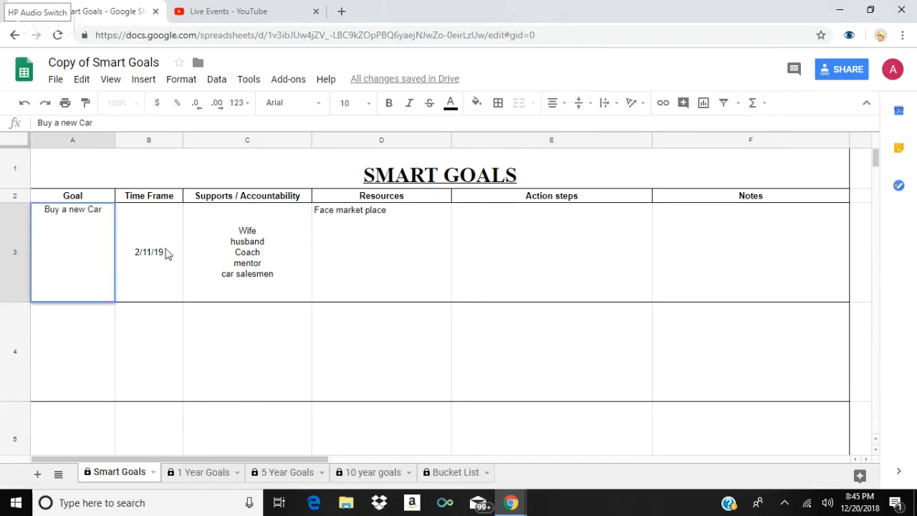
click(167, 254)
double_click(251, 267)
double_click(383, 271)
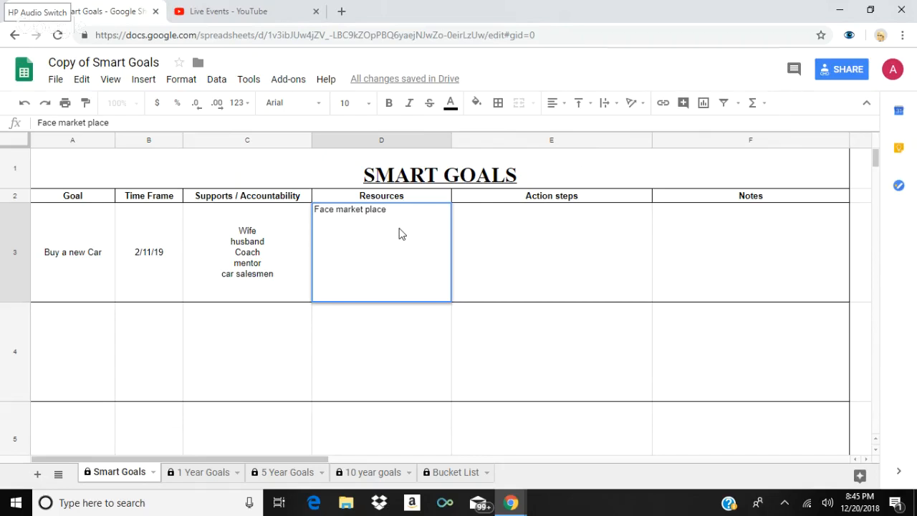
double_click(507, 245)
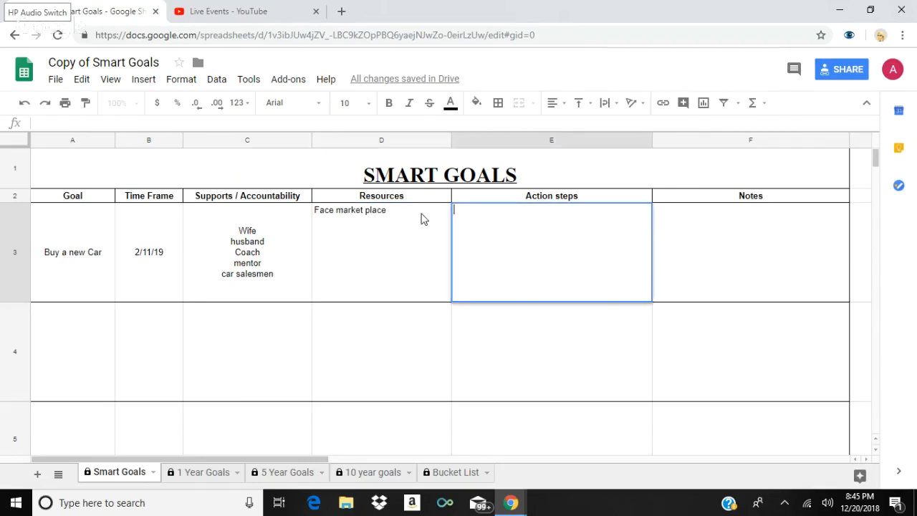
Add "Miller auto" and "online" on separate lines below "Face market place" in the Resources cell
double_click(403, 219)
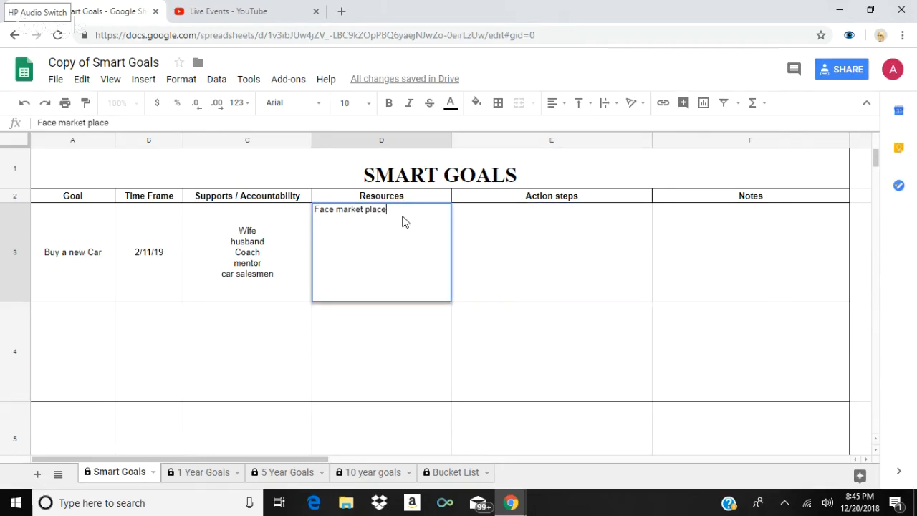
key(alt+Return)
key(Return)
key(alt+Return)
text(Miller auto)
key(alt+Return)
text(oon)
key(BackSpace)
key(BackSpace)
text(n)
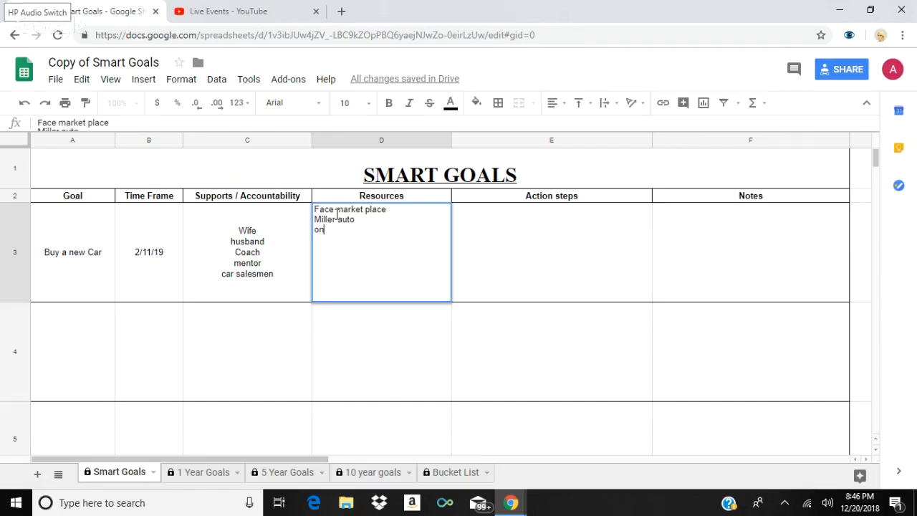
text(line)
click(545, 284)
Try center alignment on the car goal's Resources cell and set it back to left alignment
click(362, 250)
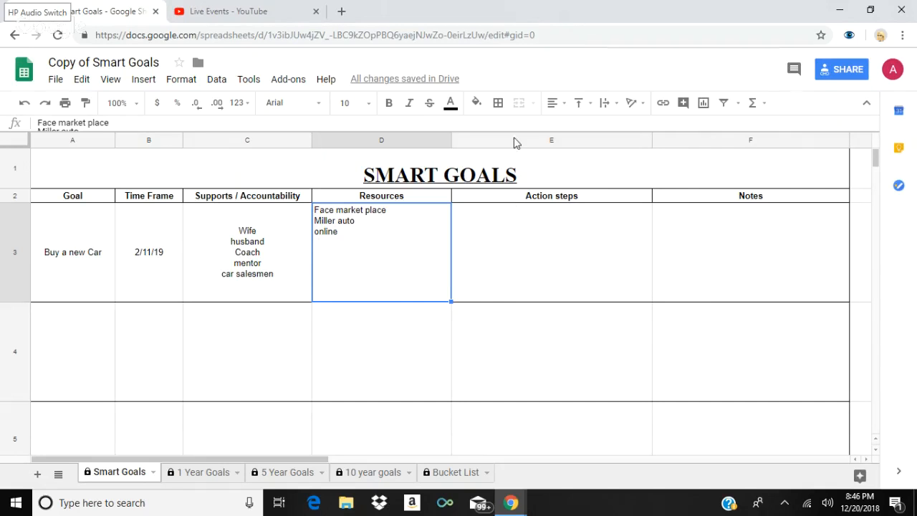
click(554, 102)
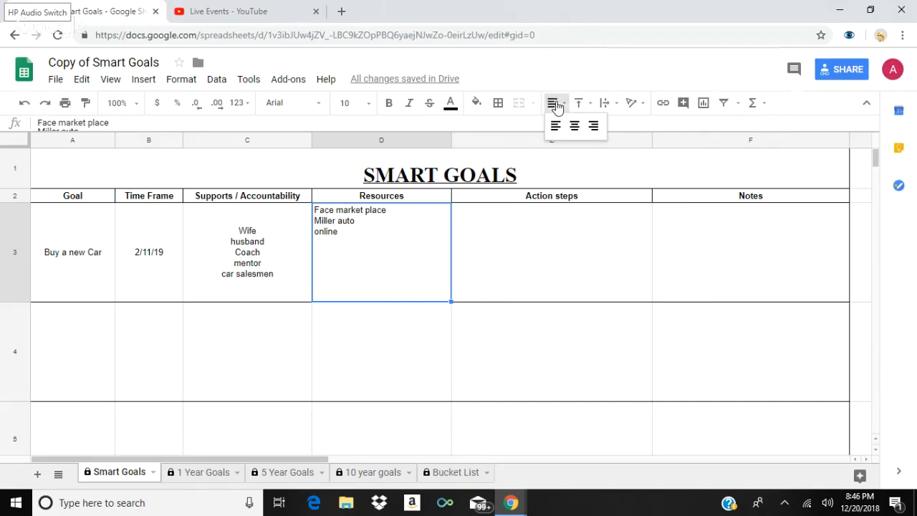
click(574, 125)
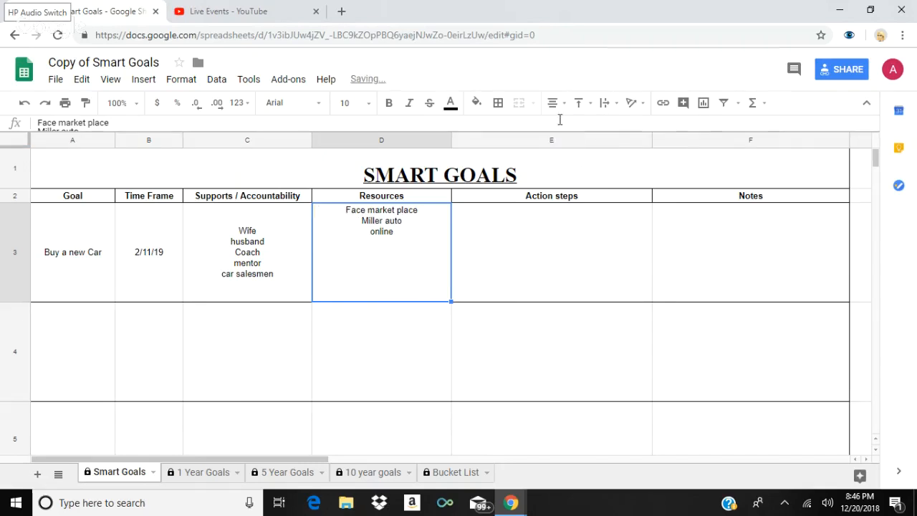
click(564, 107)
click(554, 125)
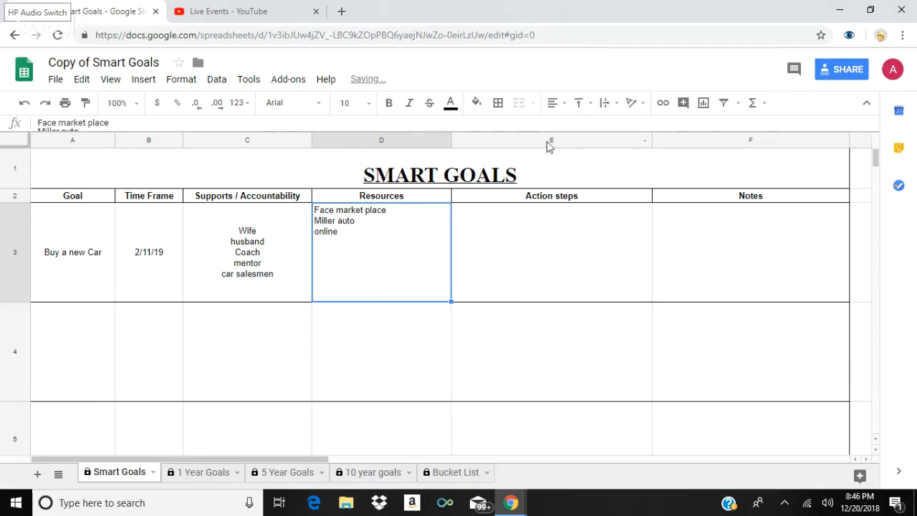
Try the top, middle and bottom vertical alignments on the Resources cell of the car goal
click(579, 104)
click(581, 126)
click(579, 103)
click(601, 126)
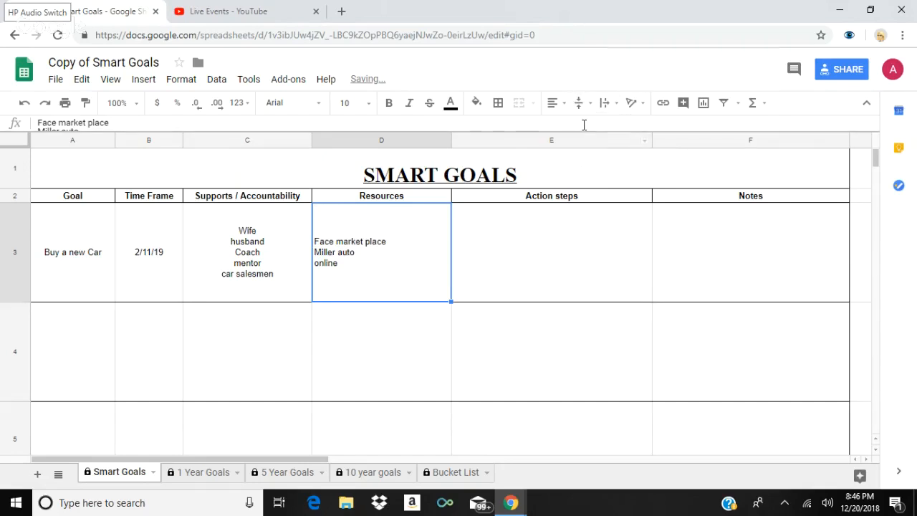
click(584, 103)
click(621, 126)
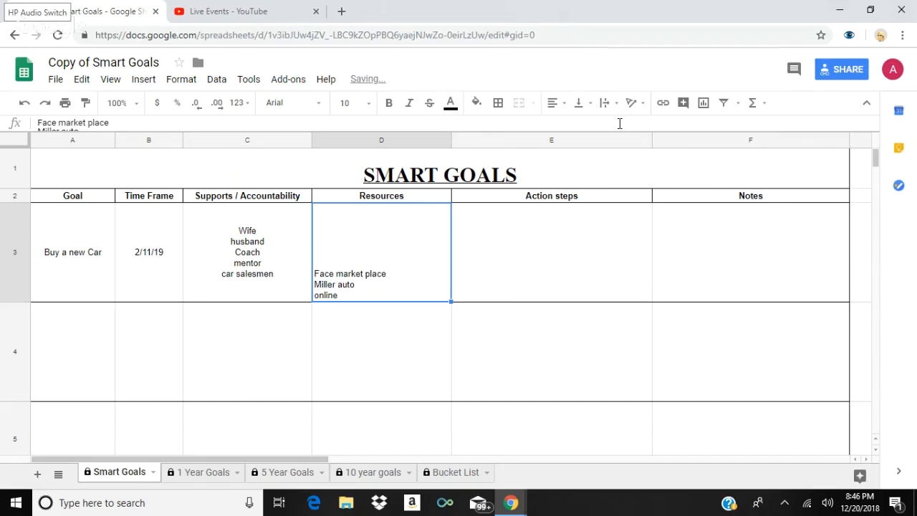
Center the Resources text horizontally once more, and restore the cell to left and top alignment
click(554, 104)
click(574, 126)
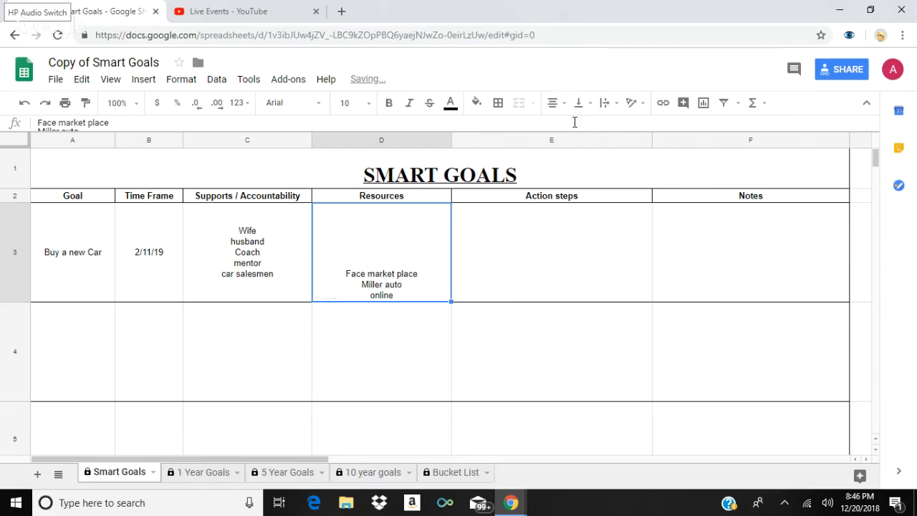
click(563, 103)
click(555, 125)
click(579, 103)
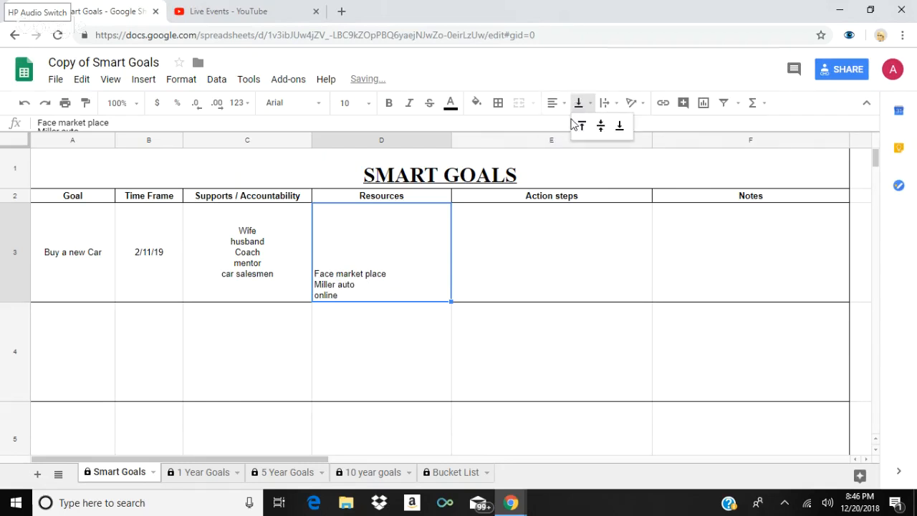
click(584, 126)
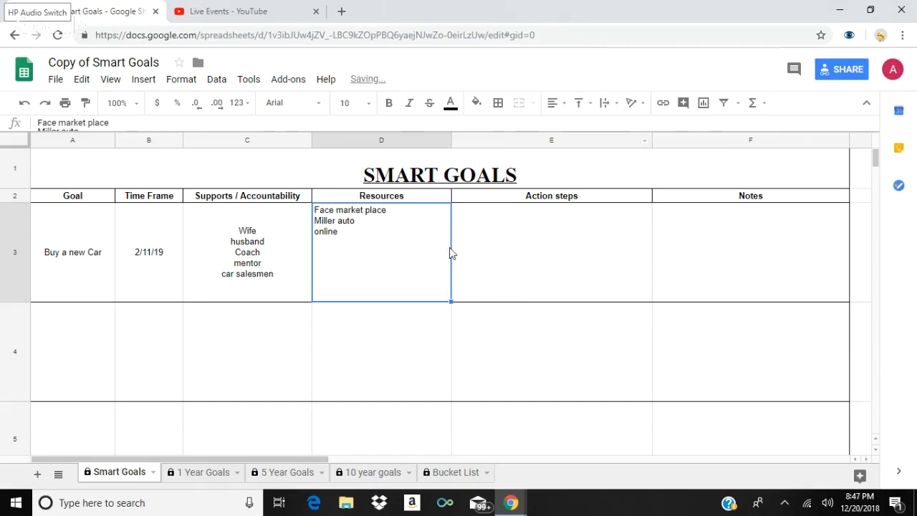
Enter "Locate auto sales buisness" in the Action steps cell of the car goal
double_click(486, 237)
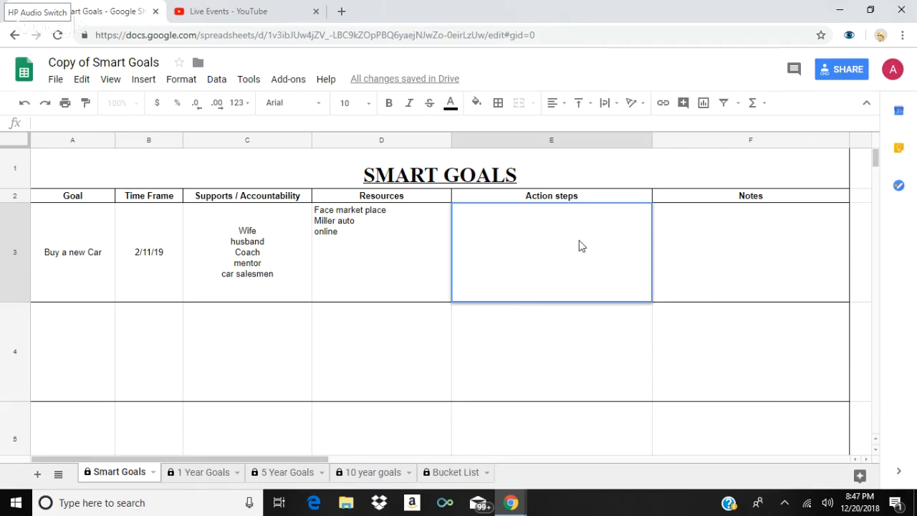
text(Locate car)
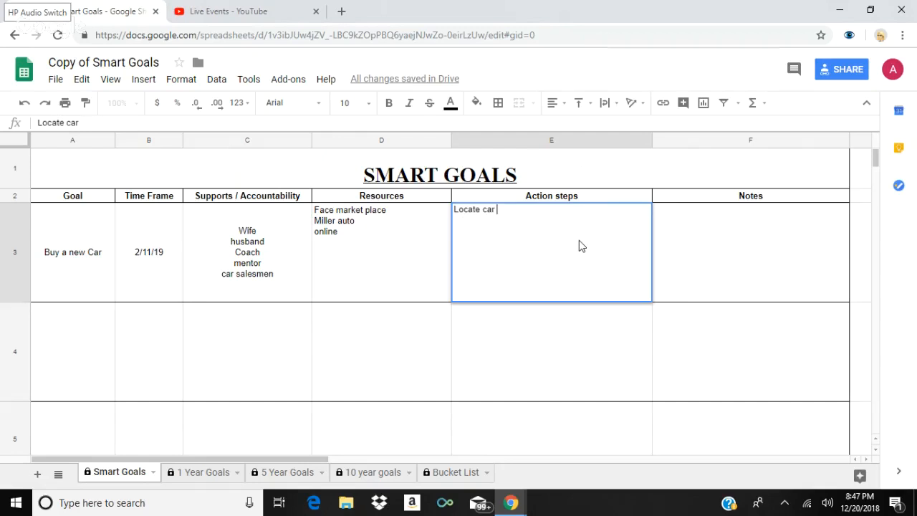
key(BackSpace)
key(BackSpace)
key(BackSpace)
key(BackSpace)
text(auto)
text( sale)
text(s g)
key(BackSpace)
text(bu)
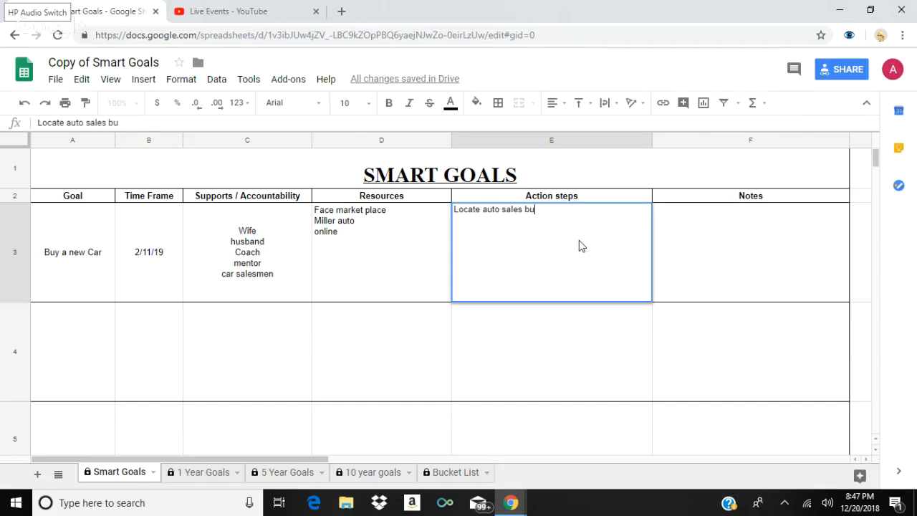
text(is)
key(BackSpace)
text(isness)
Number the first action step "1)" and add "2) Look at cars" on a new line below it
key(Left)
key(Left)
key(Left)
key(Left)
key(Left)
key(Left)
key(Left)
key(Left)
key(Left)
key(Left)
key(Left)
key(Left)
key(Left)
key(Left)
key(Left)
key(Left)
key(Left)
key(Left)
key(Left)
key(Left)
text(1)
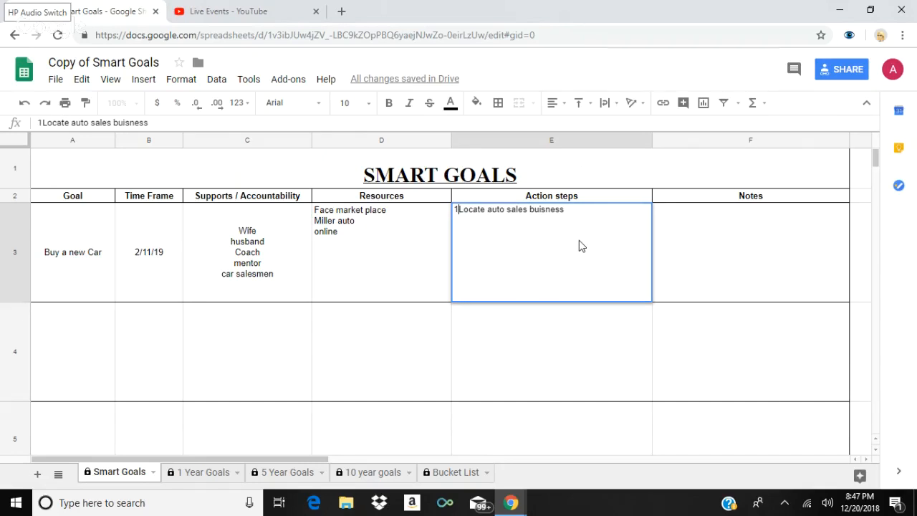
text())
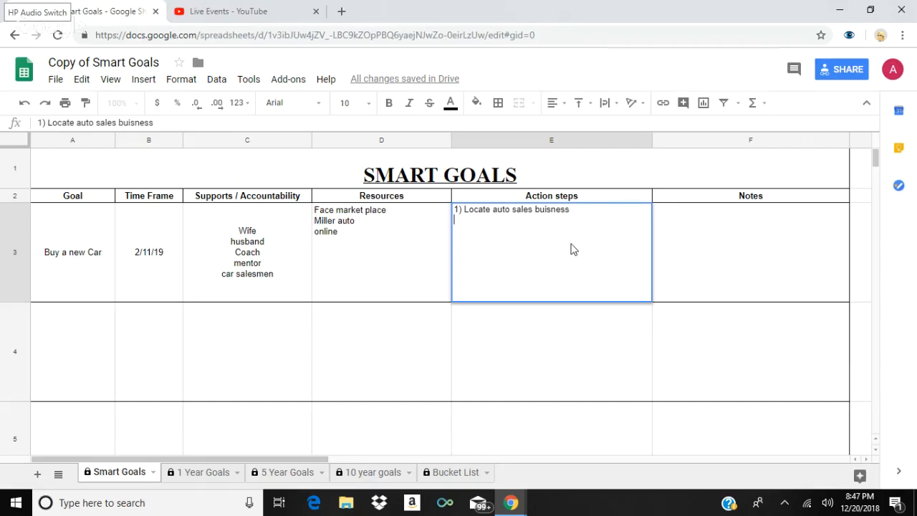
key(alt+Return)
text(2) Look at cars)
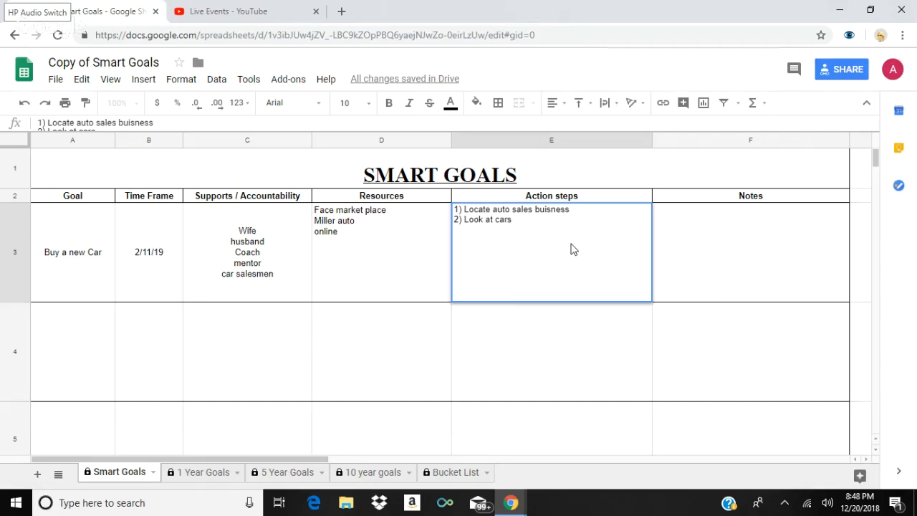
Try a line break inside the word "Locate" of the first action step and leave the cell
click(523, 224)
click(478, 210)
key(alt+Return)
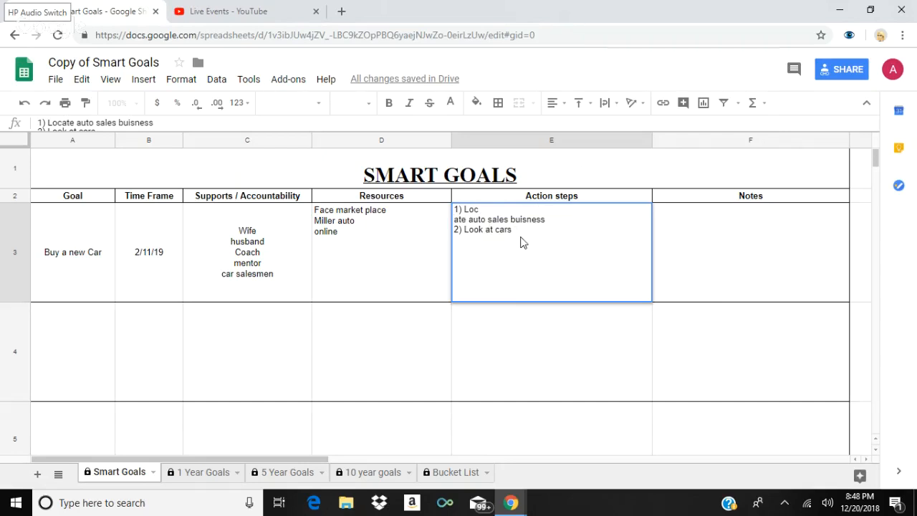
click(673, 287)
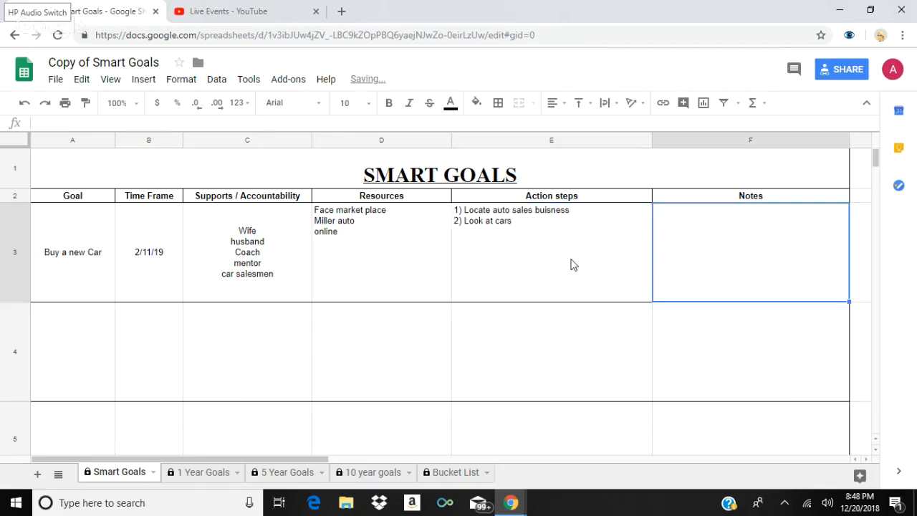
Clear all the text from the Action steps cell of the car goal
click(572, 264)
double_click(503, 220)
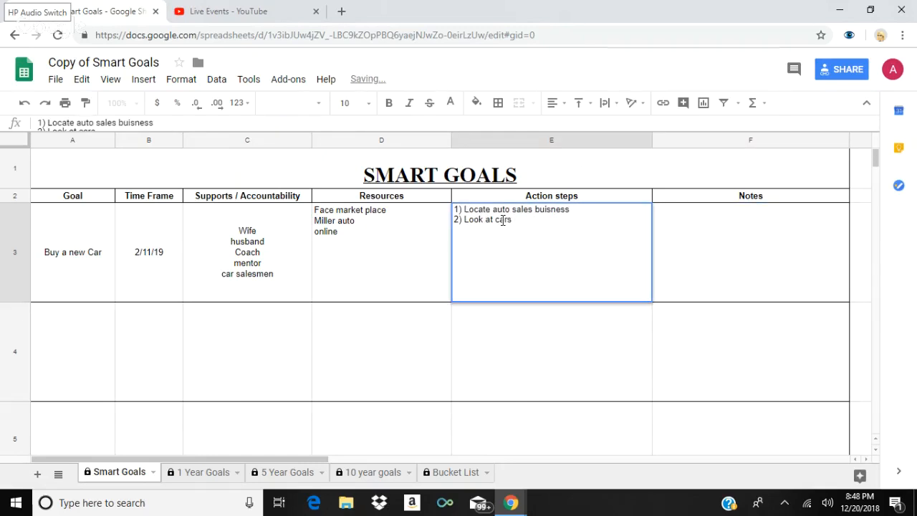
drag(509, 220, 459, 210)
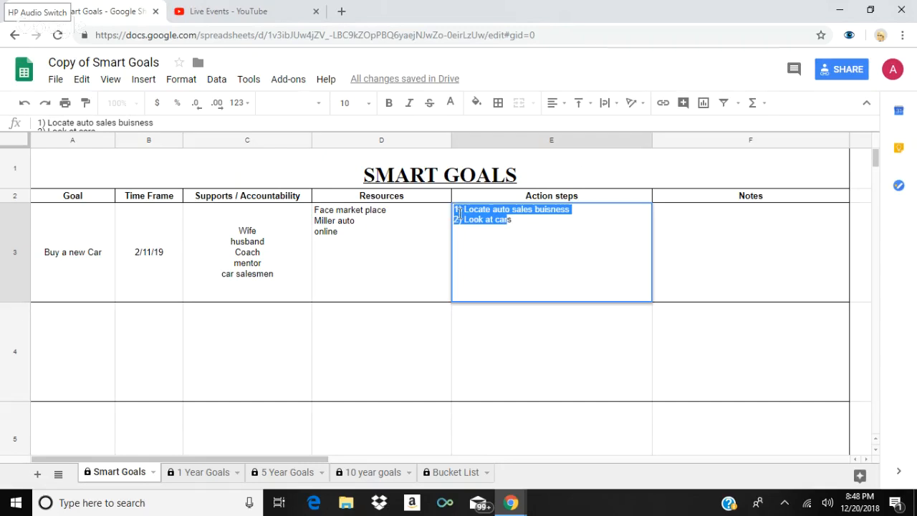
text(s)
key(BackSpace)
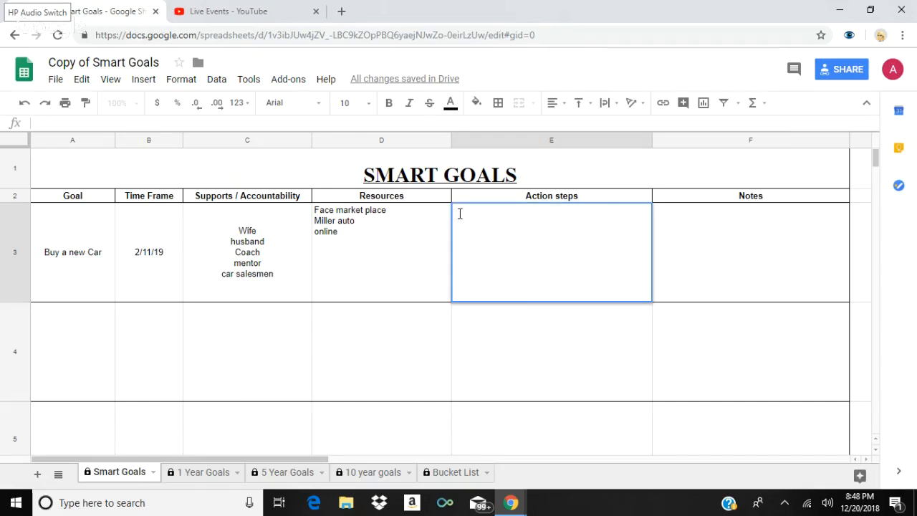
text(1)
text() research vehical i )
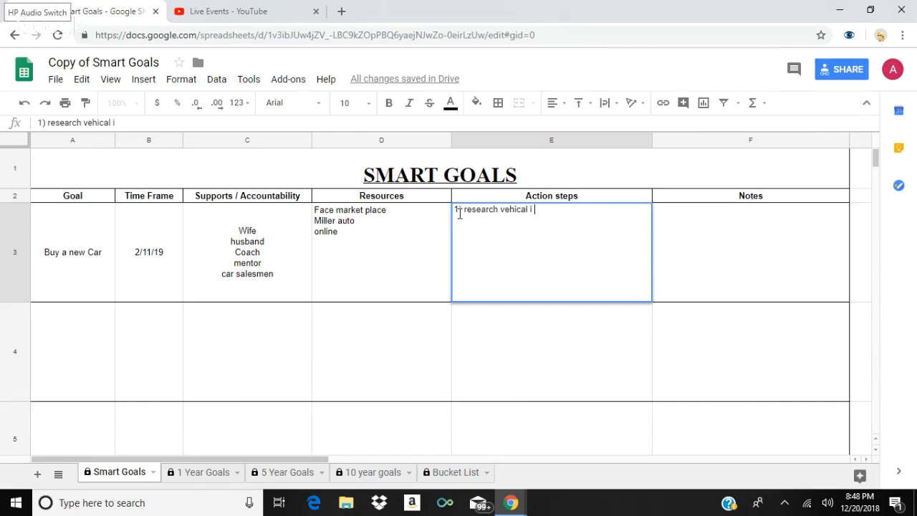
text(want)
key(BackSpace)
key(BackSpace)
key(BackSpace)
key(BackSpace)
key(BackSpace)
key(BackSpace)
key(BackSpace)
key(BackSpace)
key(BackSpace)
key(BackSpace)
key(BackSpace)
key(BackSpace)
key(BackSpace)
key(BackSpace)
key(BackSpace)
key(BackSpace)
key(BackSpace)
key(BackSpace)
key(BackSpace)
key(BackSpace)
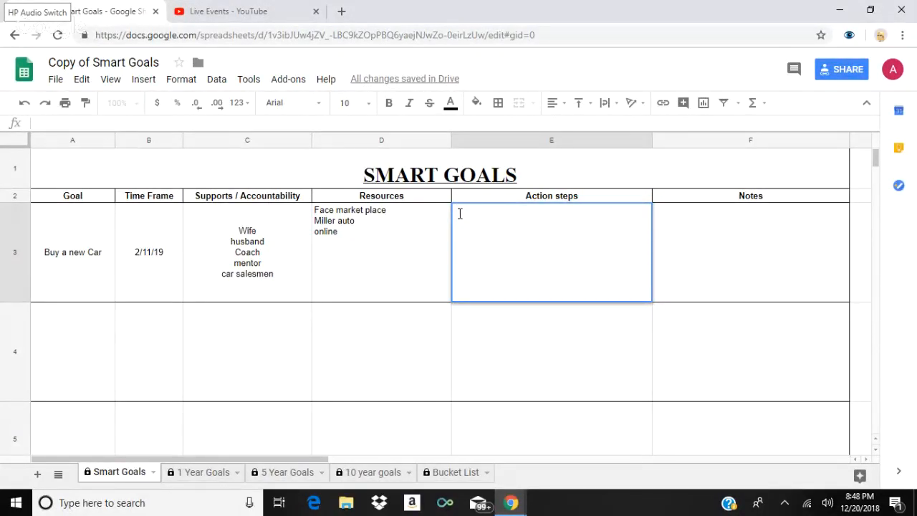
Enter "Define the parameters of what works for me" in the Action steps cell of the car goal, followed by a line break
text(Define the para)
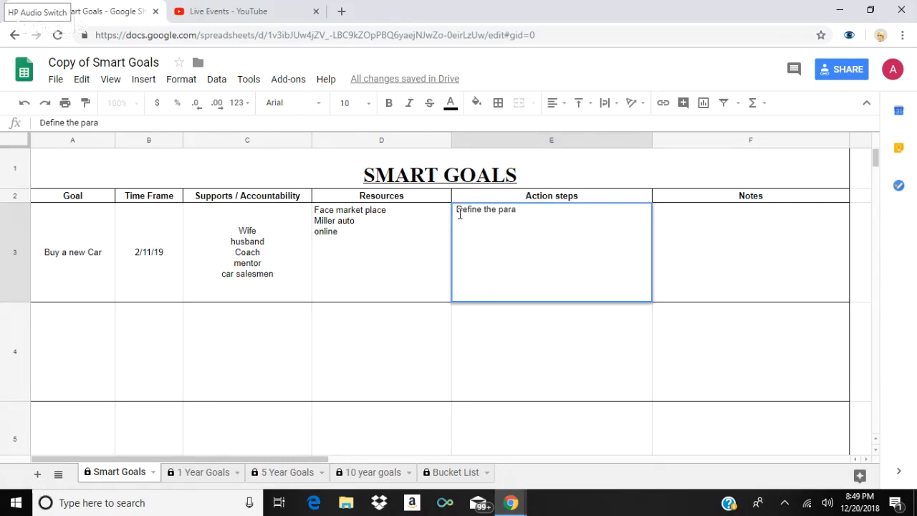
key(BackSpace)
text(ameters of wha)
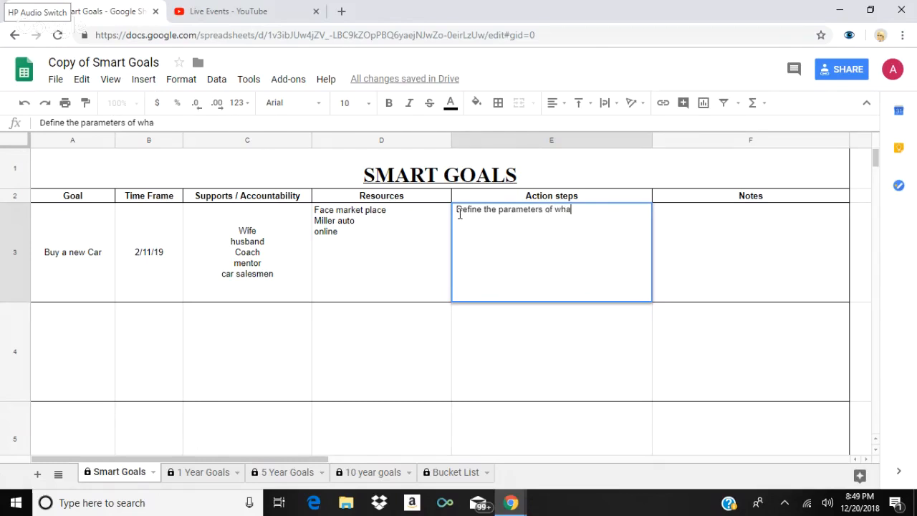
text(t works for me)
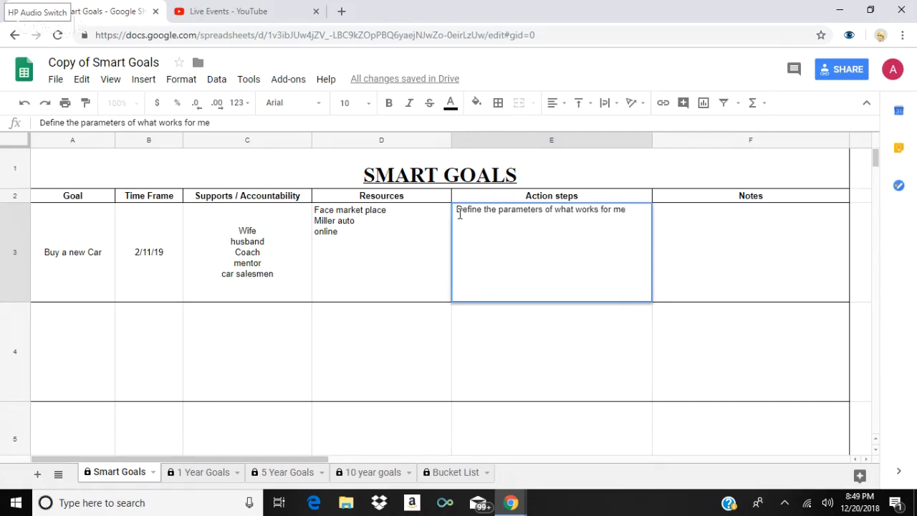
key(alt+Return)
Clear the "Define the parameters" text from the Action steps cell of the car goal
drag(629, 209, 438, 207)
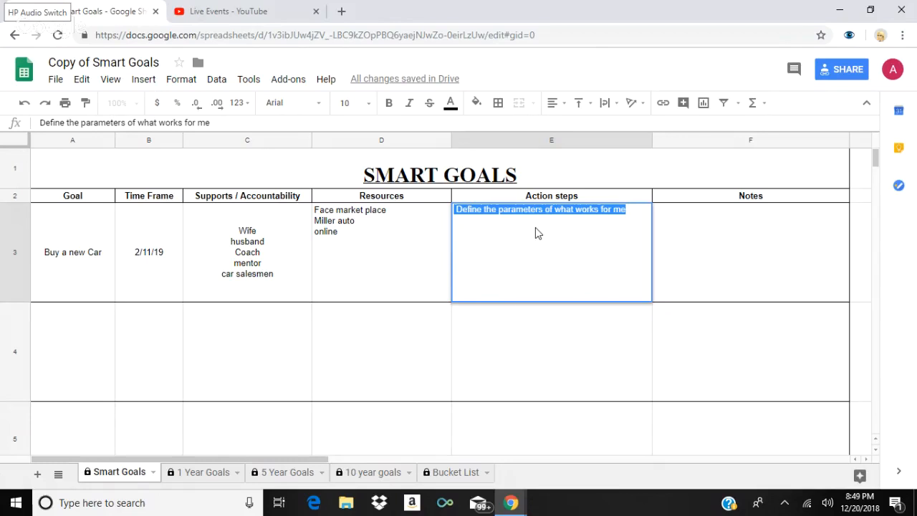
click(598, 256)
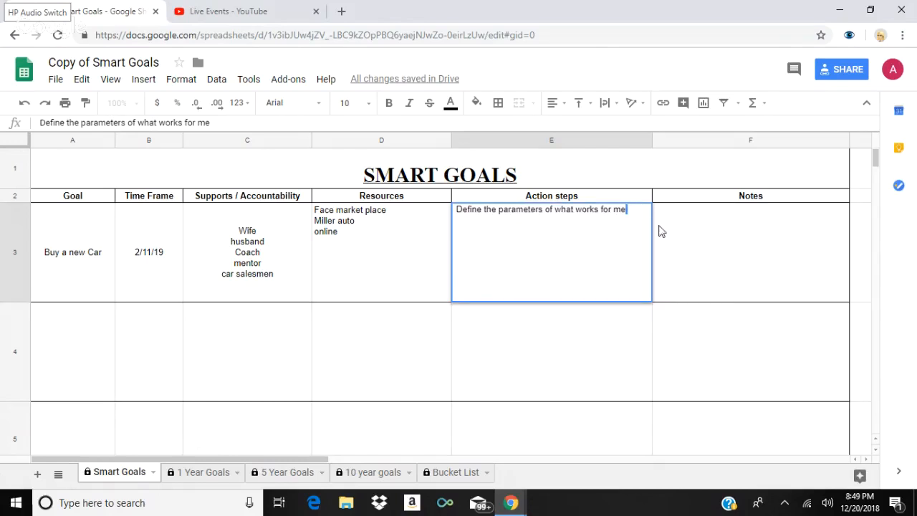
drag(628, 215, 511, 210)
drag(532, 209, 525, 209)
drag(626, 210, 479, 216)
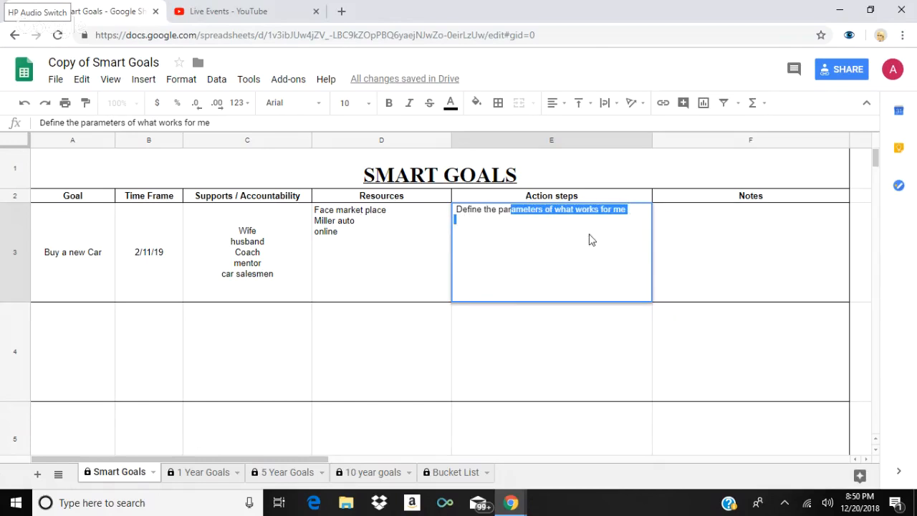
key(BackSpace)
key(BackSpace)
key(BackSpace)
key(BackSpace)
key(BackSpace)
key(BackSpace)
key(BackSpace)
key(BackSpace)
key(BackSpace)
key(BackSpace)
key(BackSpace)
key(BackSpace)
key(BackSpace)
key(BackSpace)
key(BackSpace)
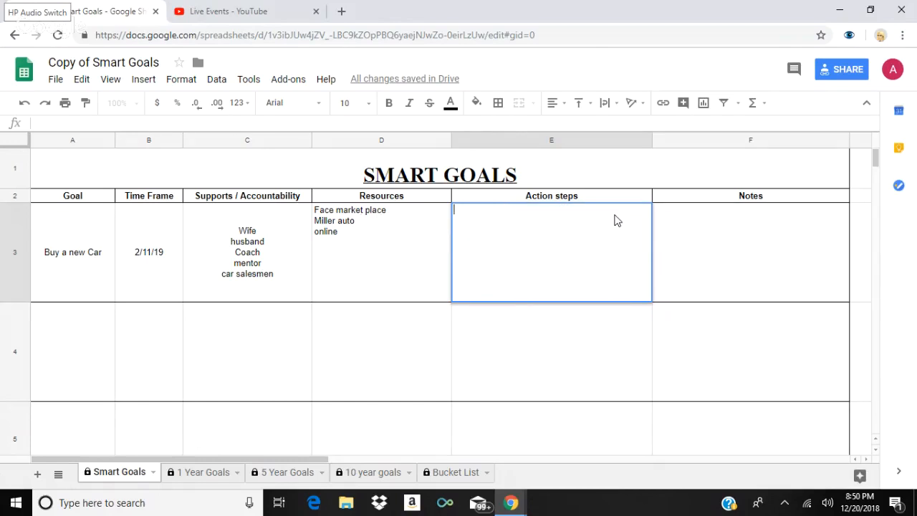
Enter "1) find local car dealers" as the first action step of the car goal
text(I)
text())
key(BackSpace)
key(BackSpace)
text(1) find local )
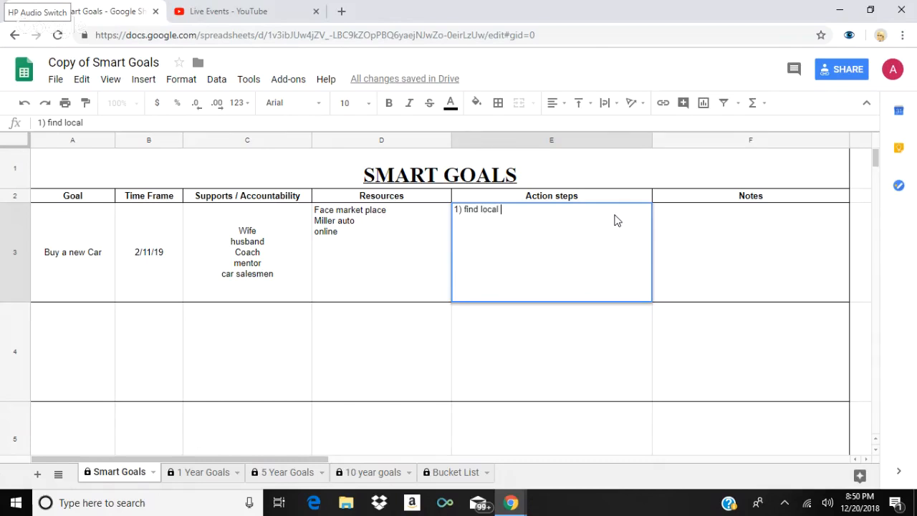
text(car dealers)
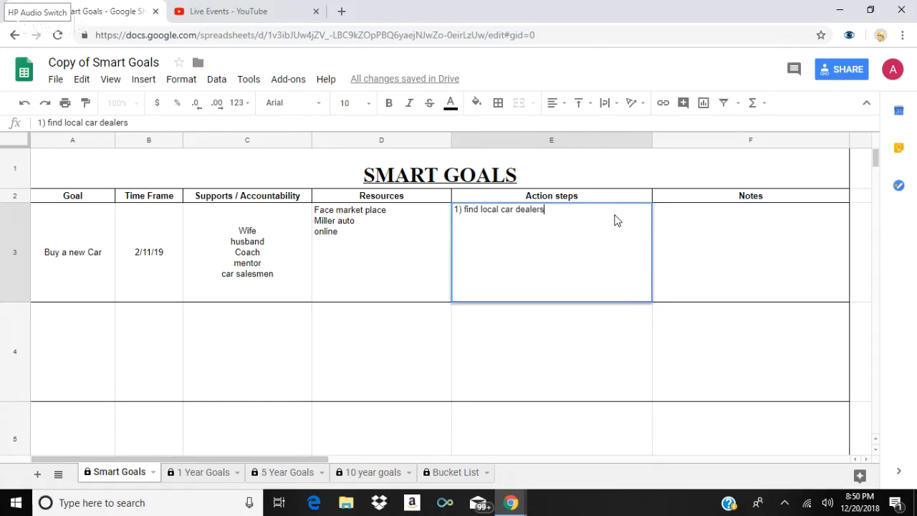
Add "2) Look at vehicals" and "3) Define what works with my budget ( what can i afford)" on new lines of the Action steps cell
key(alt+Return)
text(2) Look at vehic)
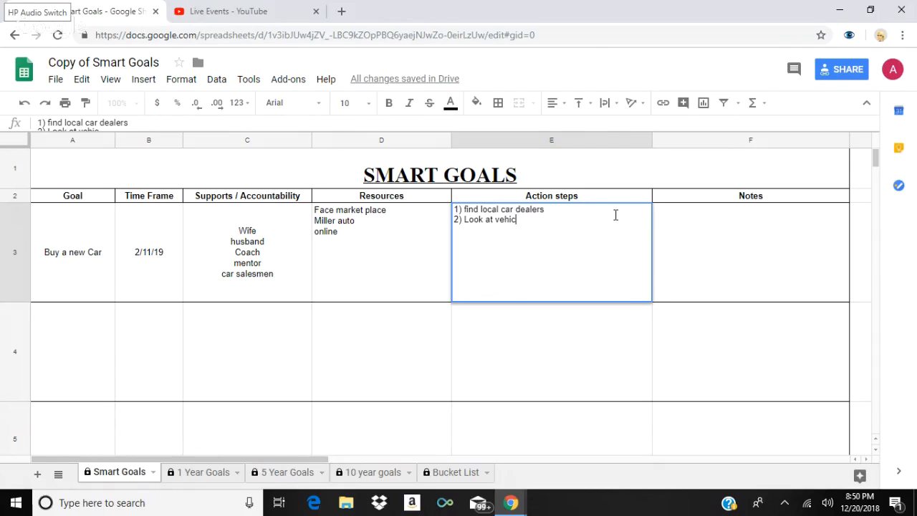
text(als)
key(alt+Return)
text(3) Define what w)
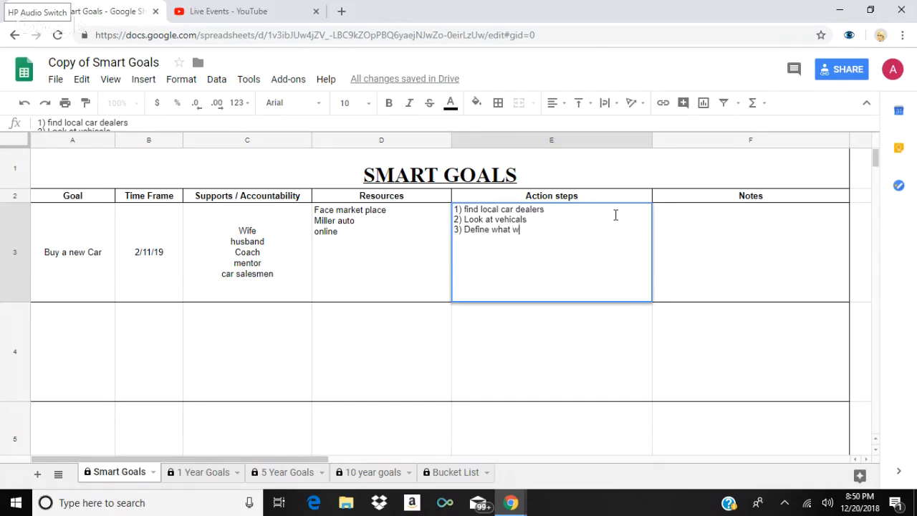
text(orks with my budge)
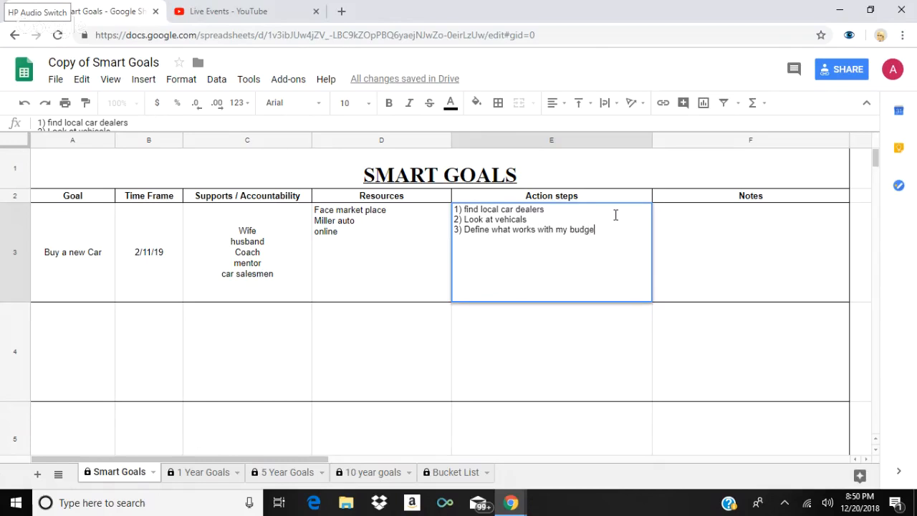
text(t ( what can i affor)
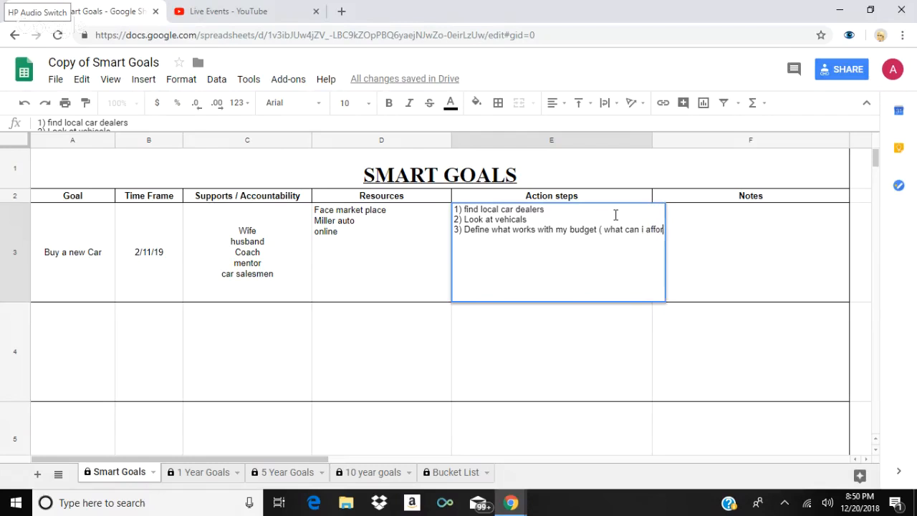
text(d))
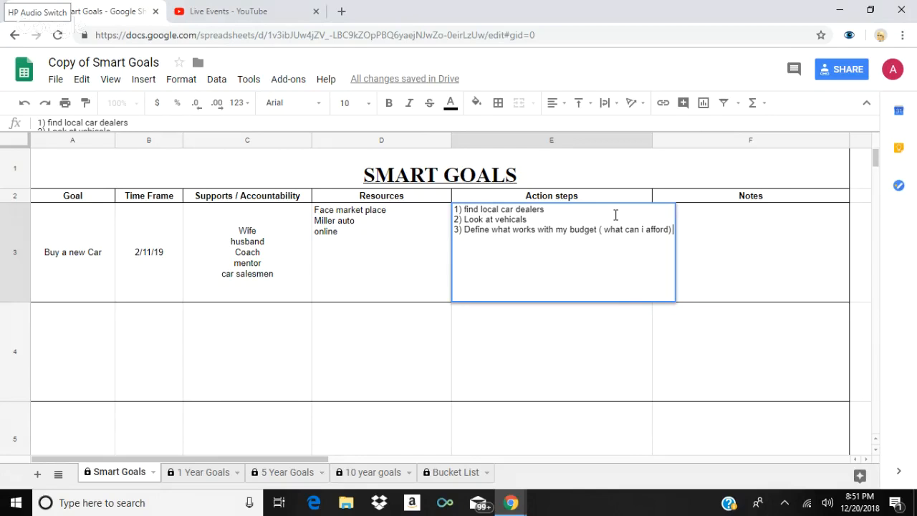
Add "4) Apply for local bank loan" and "5) look at financing" on new lines of the Action steps cell
key(alt+Return)
text(4) Apply for local bank loan)
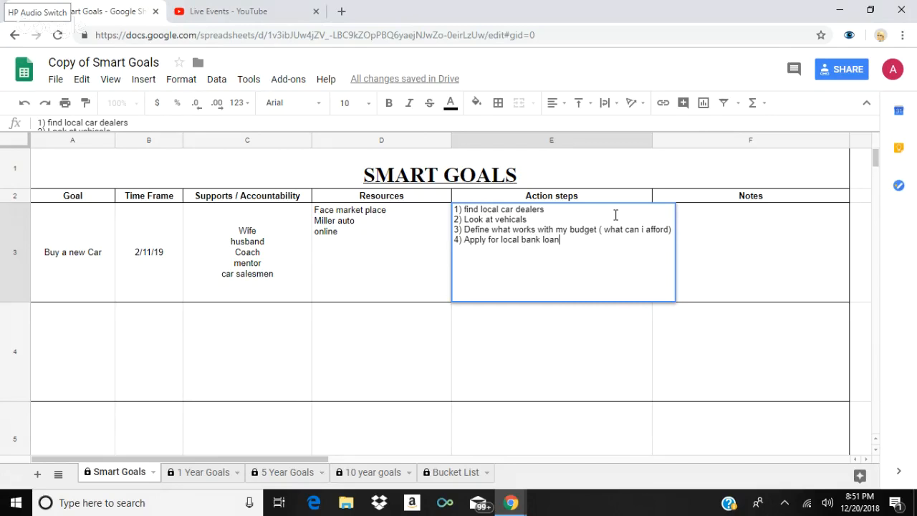
key(alt+Return)
text(5) look at financing)
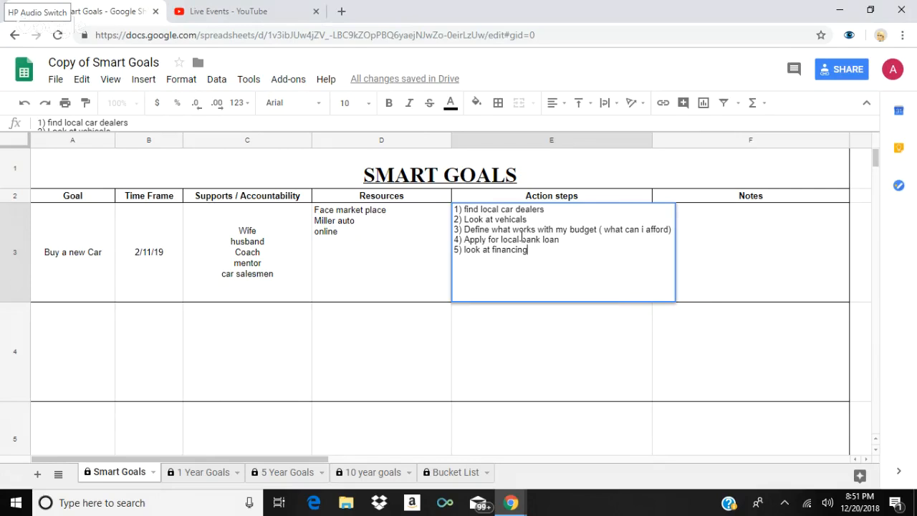
Enter "went to miller auto" in the Notes cell of the car goal
click(726, 241)
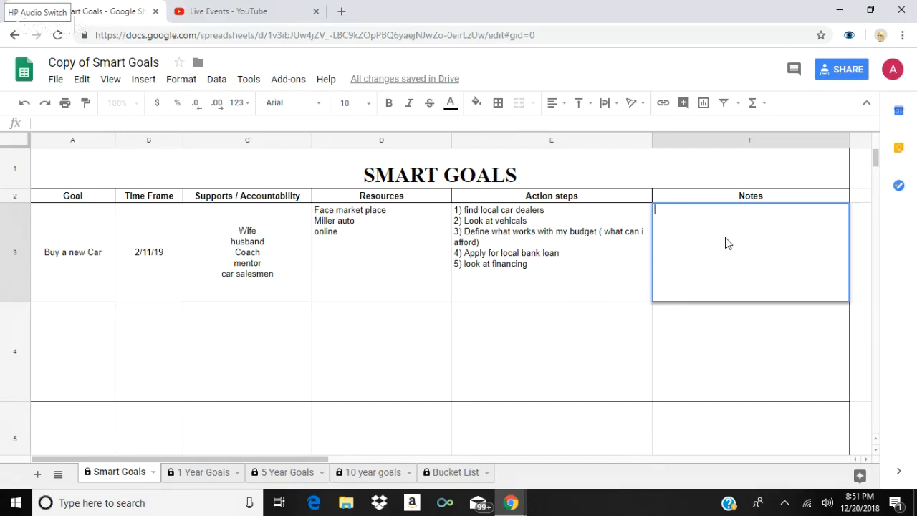
text(went to deare)
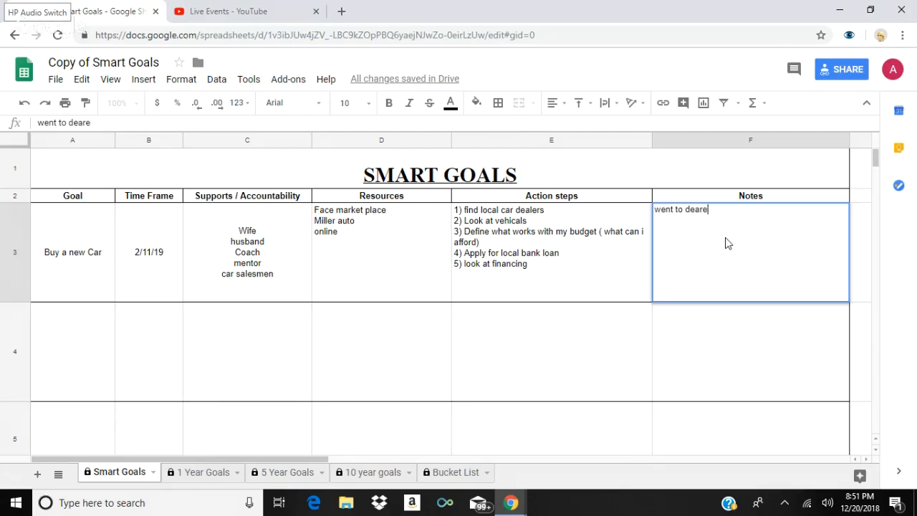
key(BackSpace)
key(BackSpace)
key(BackSpace)
text(ale)
key(BackSpace)
key(BackSpace)
key(BackSpace)
key(BackSpace)
key(BackSpace)
key(BackSpace)
text(miller auto)
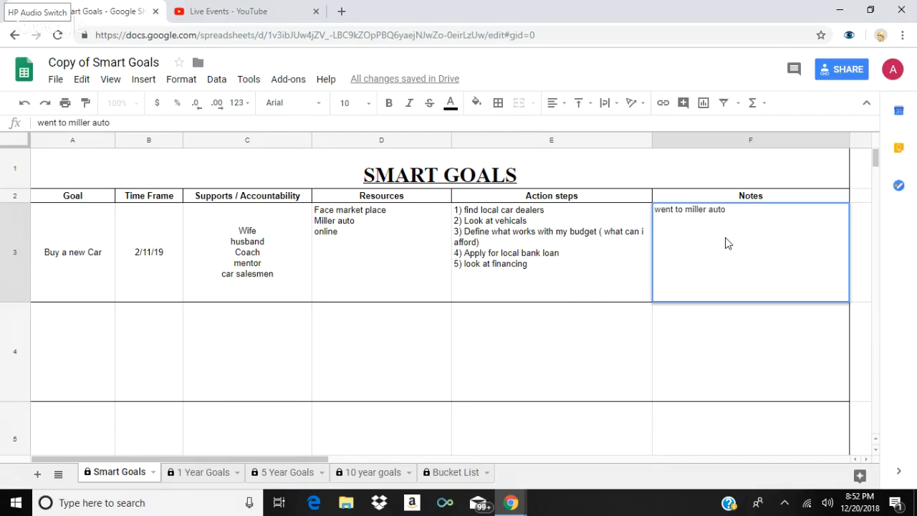
Continue the car goal's note with "12/20/18 and didn't see anything i liked." and leave the cell
text( 21/20/18)
key(BackSpace)
key(BackSpace)
text(2)
key(End)
text(and )
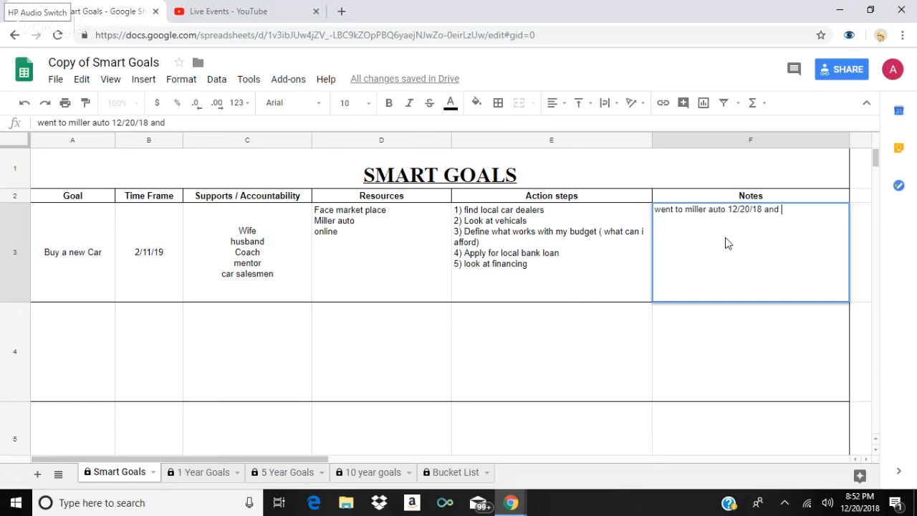
text(didn't see anything i)
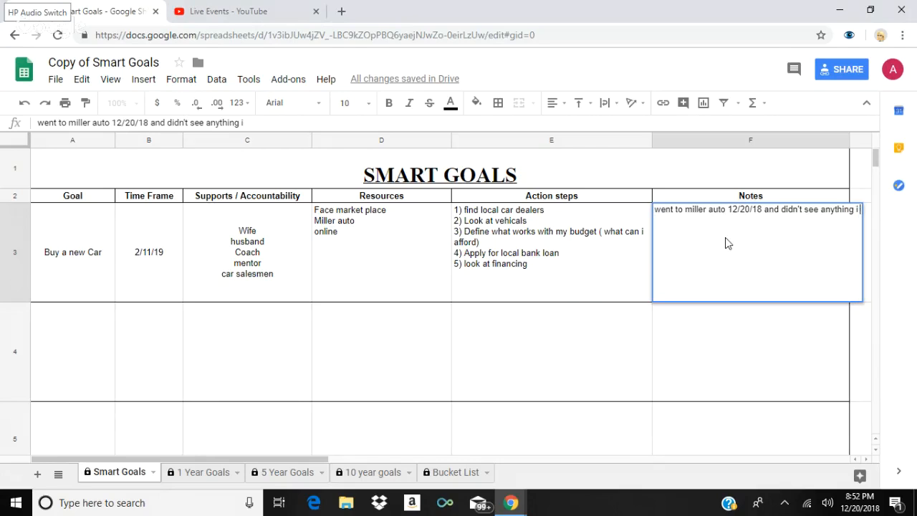
text( liked.)
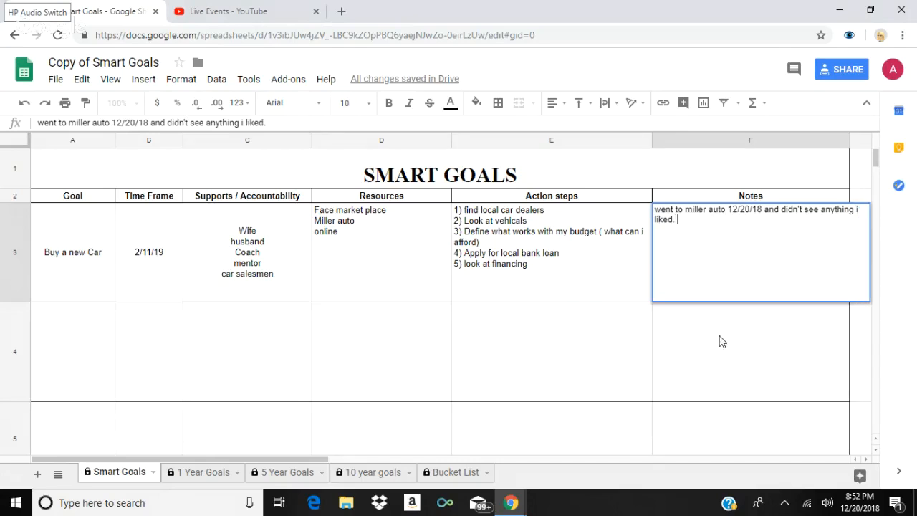
click(717, 343)
Append "went on line found toyota carola for 14,500, payments would be 360" to the car goal's note
double_click(728, 228)
text(ent on line)
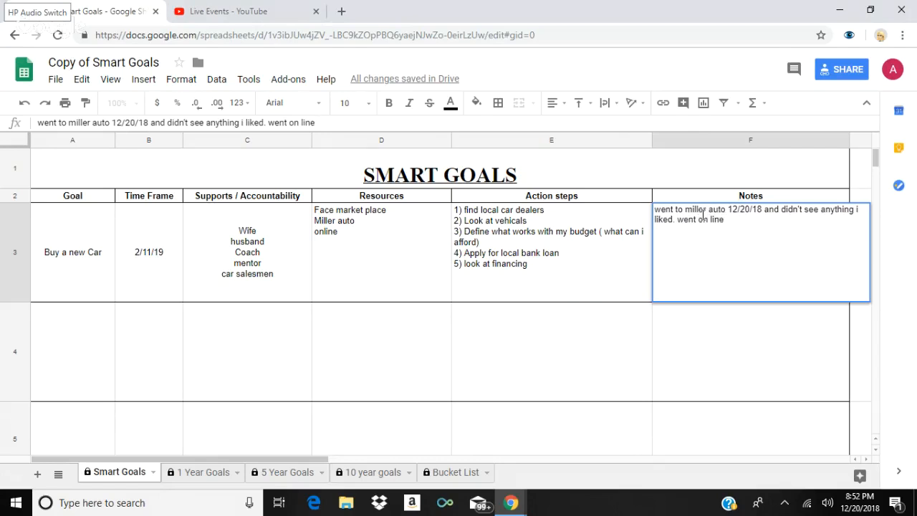
text( found toyota carol)
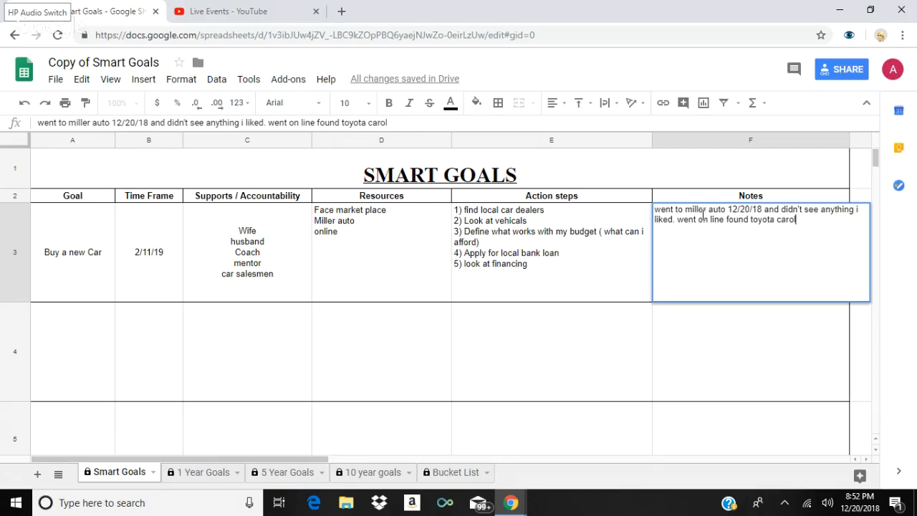
text(a for 14,500)
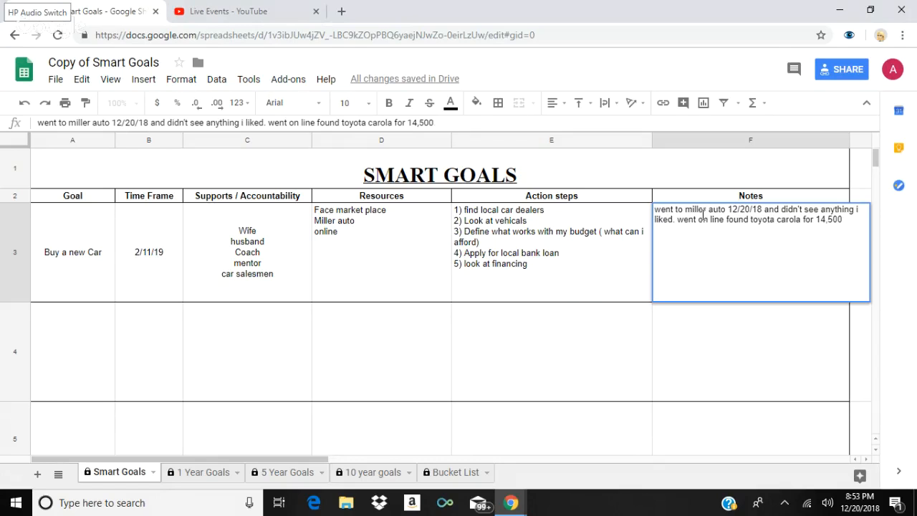
text(, payments w)
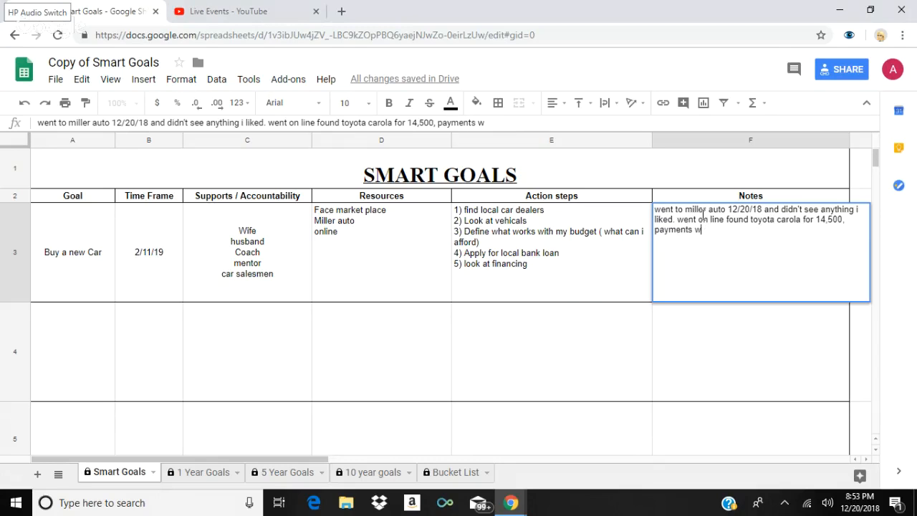
text(ould be 360)
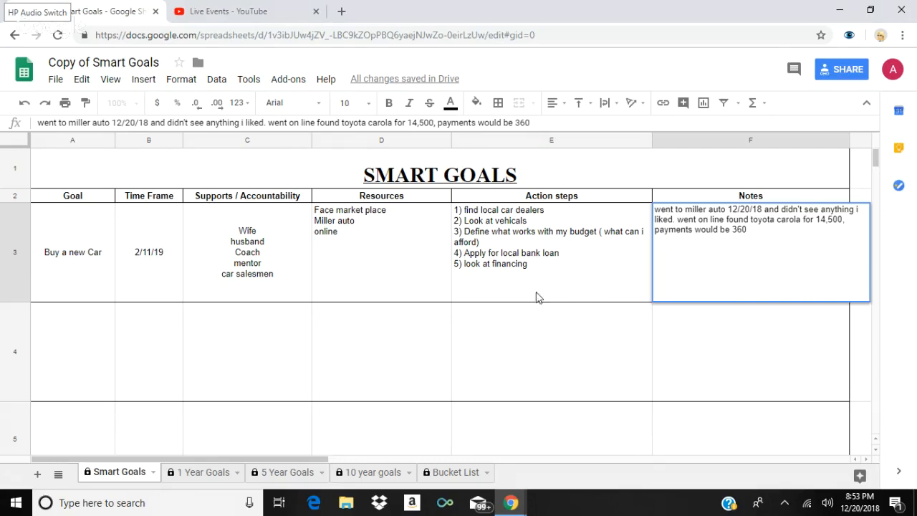
click(693, 322)
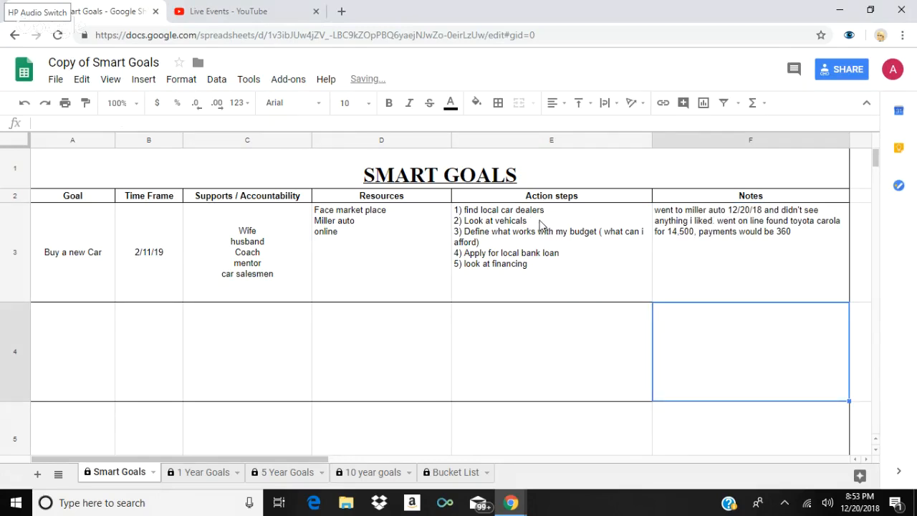
Strike through "1) find local car dealers" in the Action steps cell of the car goal and leave the cell
click(565, 268)
double_click(558, 220)
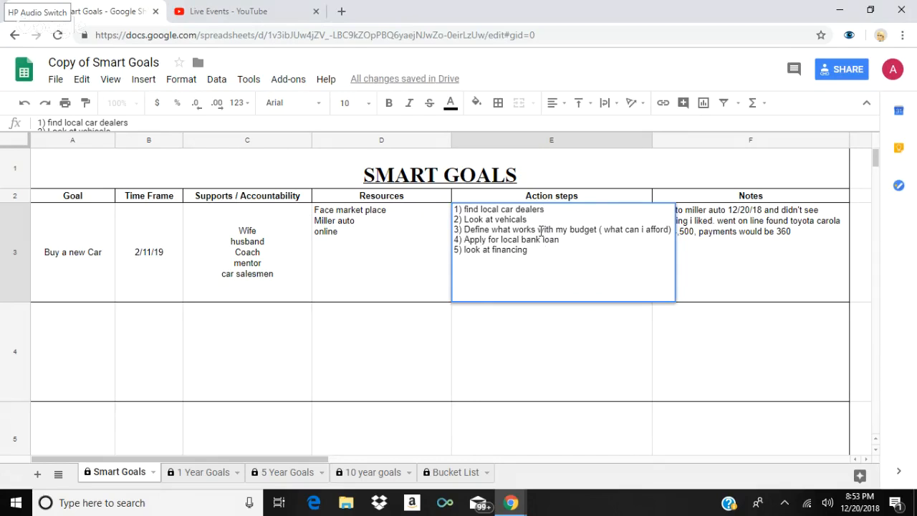
drag(555, 210, 452, 208)
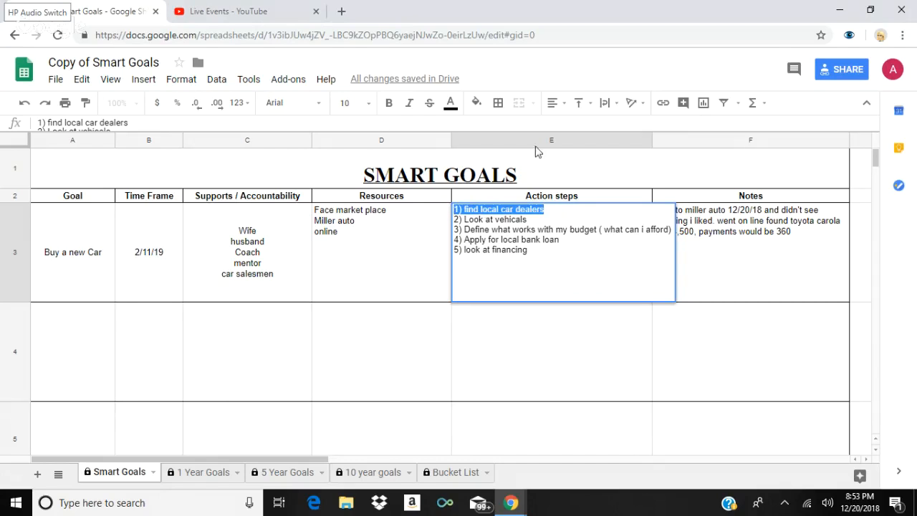
click(430, 104)
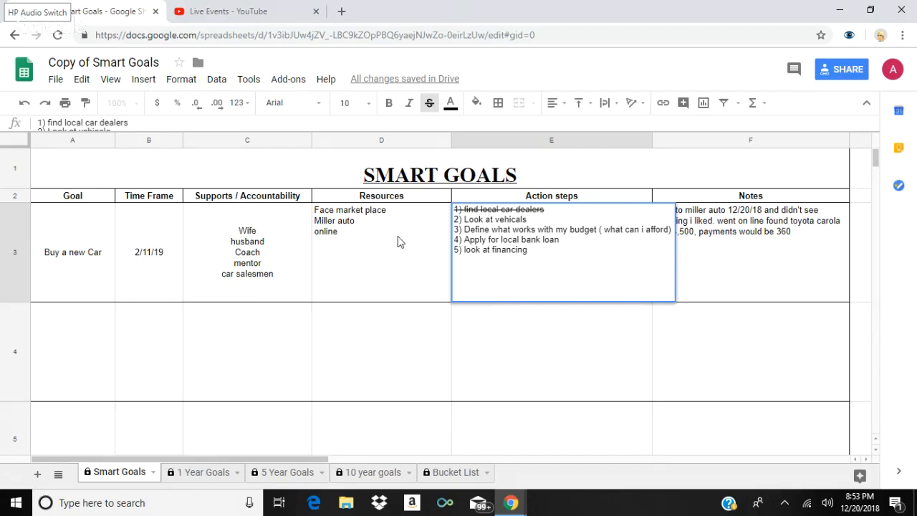
scroll(392, 370, down, 3)
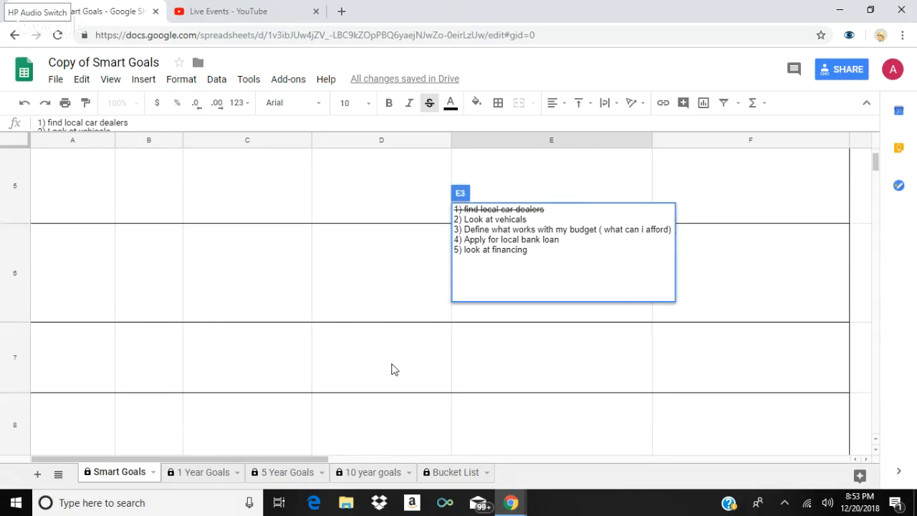
scroll(392, 370, up, 3)
click(499, 354)
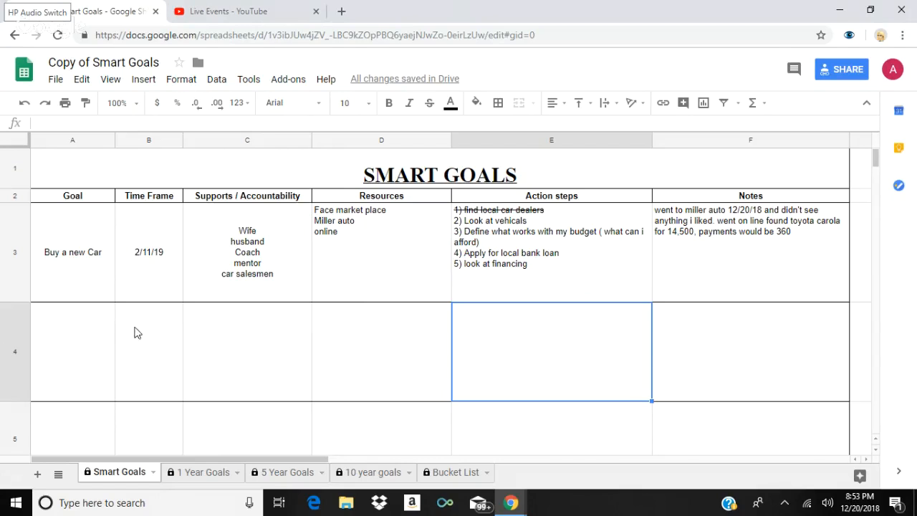
Insert a new row below row 12, the last bordered row of the Smart Goals table
click(52, 351)
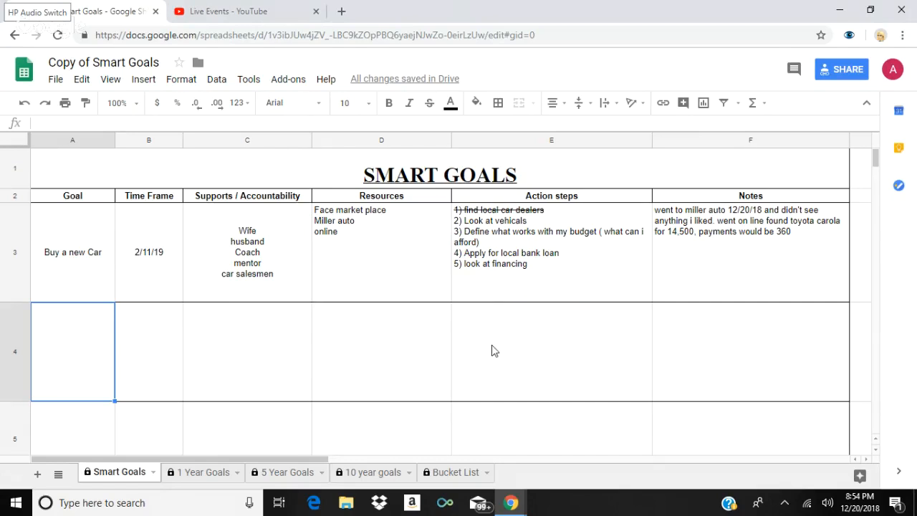
scroll(491, 345, down, 5)
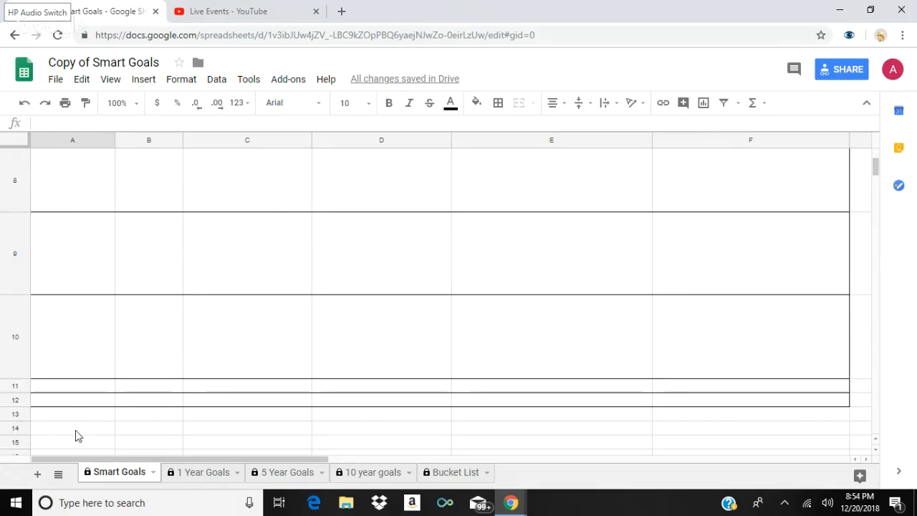
scroll(75, 365, down, 2)
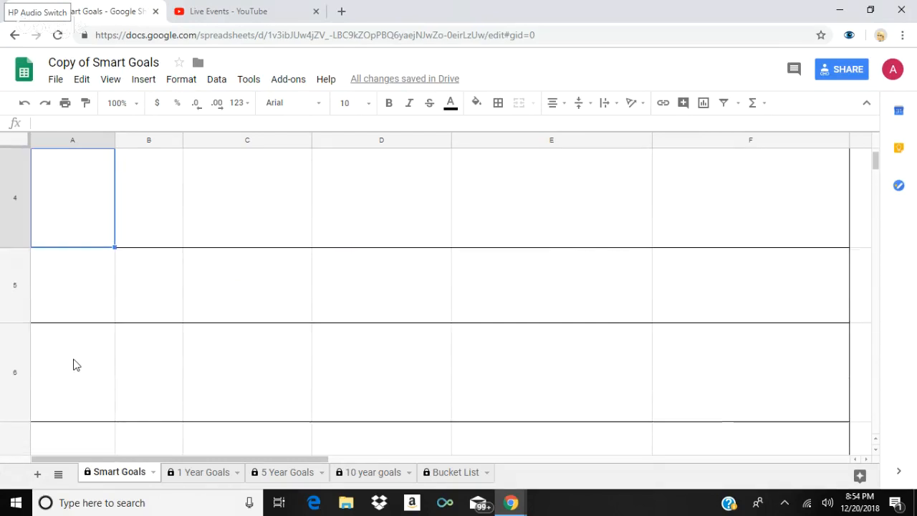
click(69, 340)
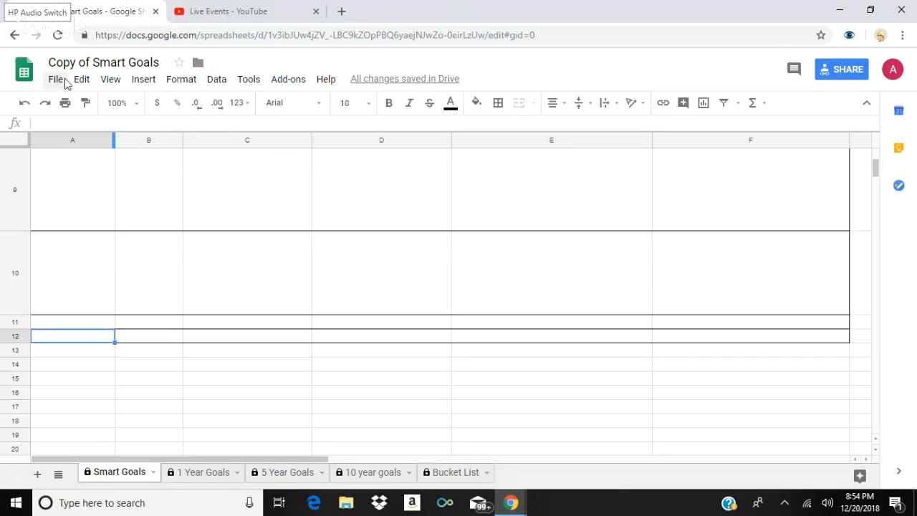
click(143, 80)
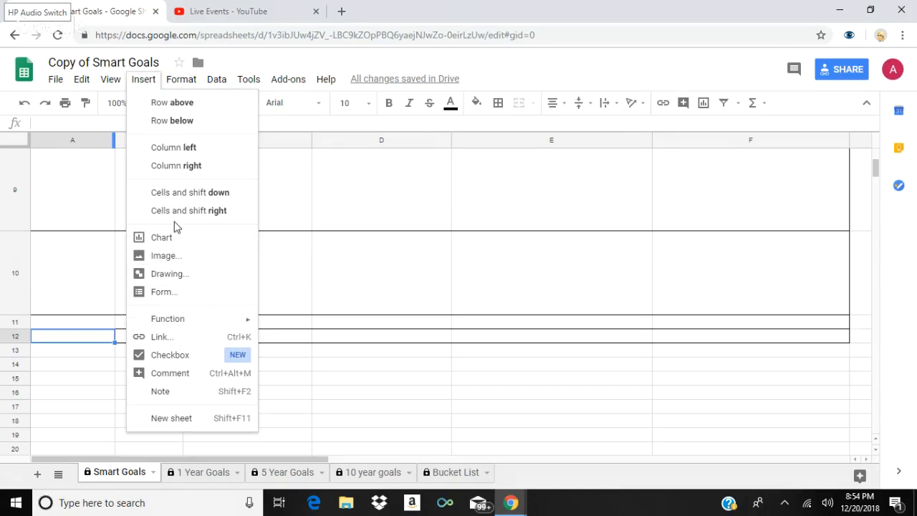
click(173, 121)
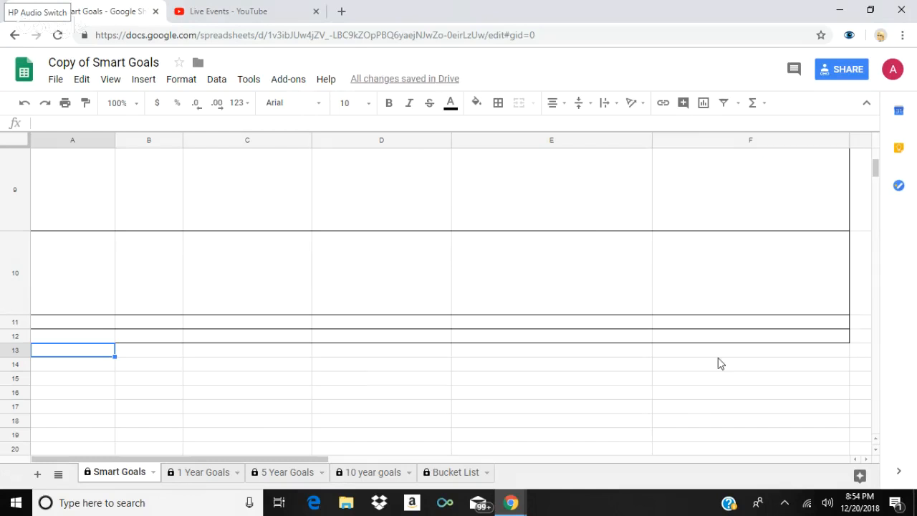
Apply all borders to the goal table cells from A3 through F12
scroll(442, 394, up, 5)
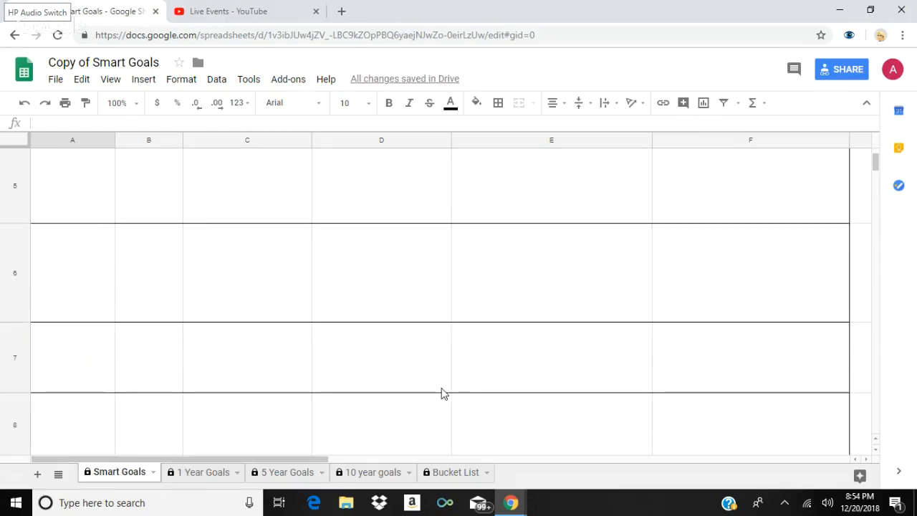
scroll(442, 393, up, 3)
click(41, 219)
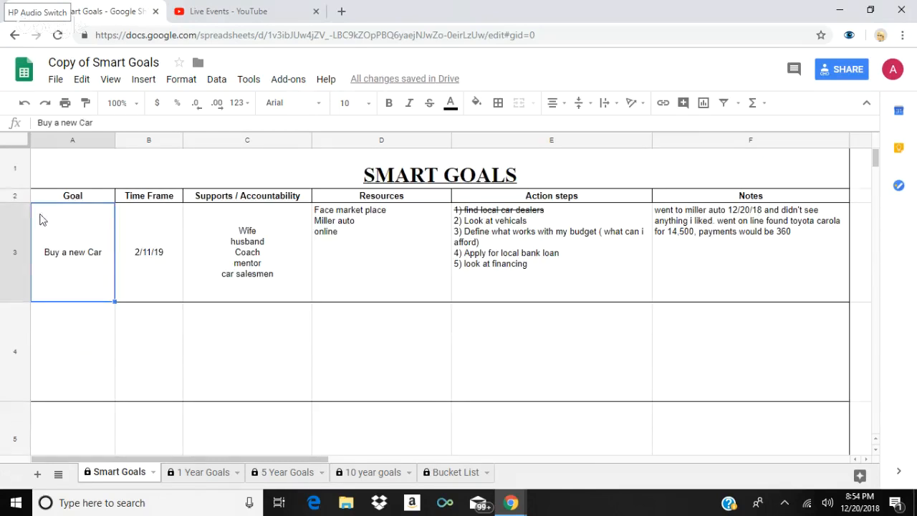
drag(41, 220, 763, 258)
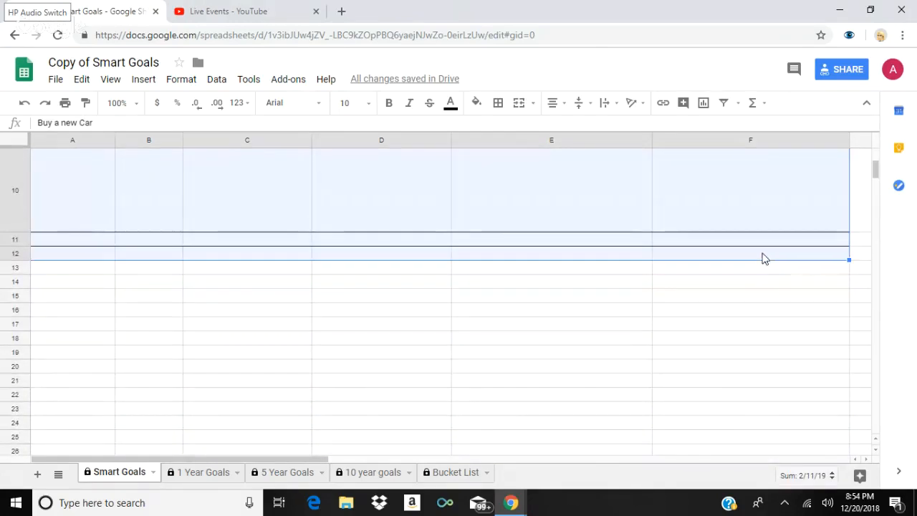
click(502, 102)
click(504, 133)
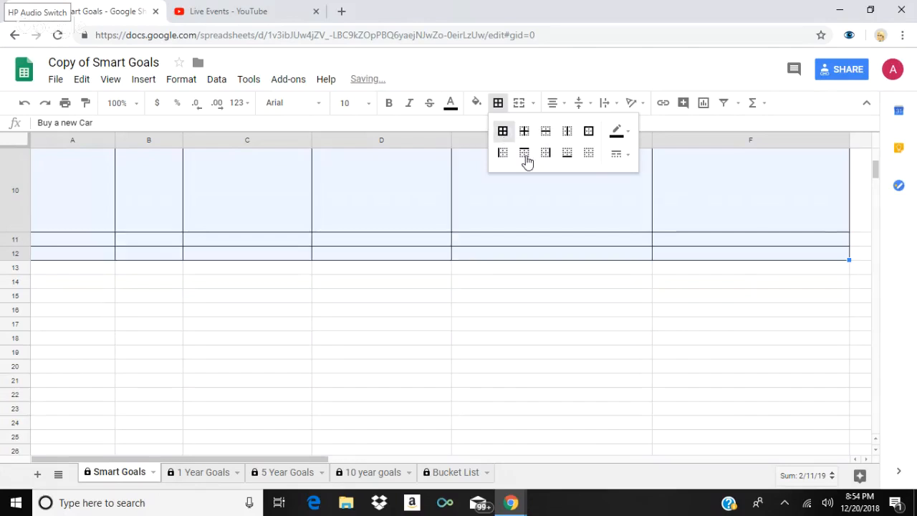
scroll(619, 293, up, 5)
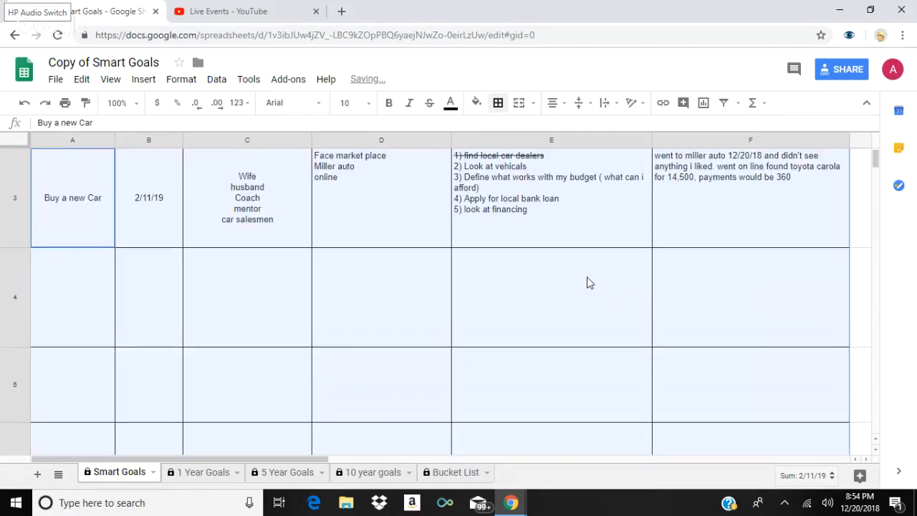
scroll(588, 283, up, 1)
scroll(134, 298, down, 2)
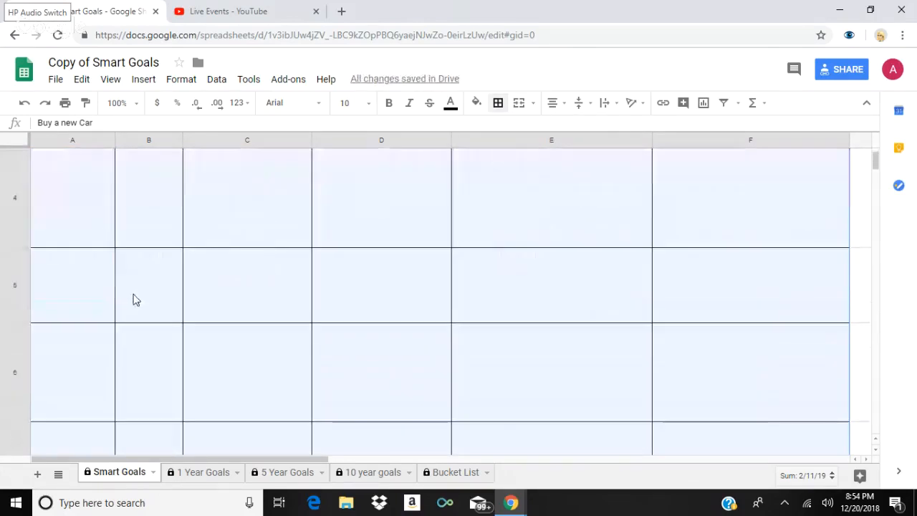
scroll(133, 300, up, 2)
Make the car goal's row slightly shorter and widen the Goal column slightly
click(23, 299)
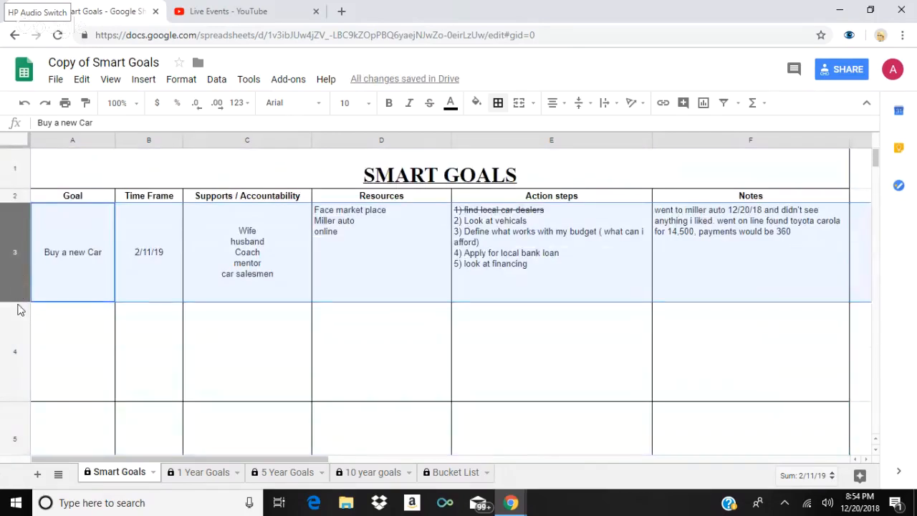
mouse_move(19, 302)
mouse_down()
mouse_move(29, 366)
mouse_move(15, 296)
mouse_up()
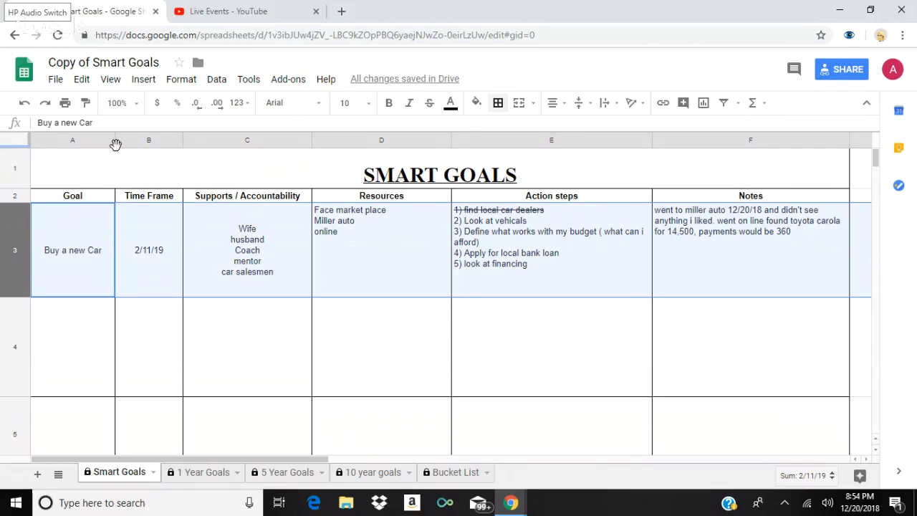
drag(113, 141, 154, 145)
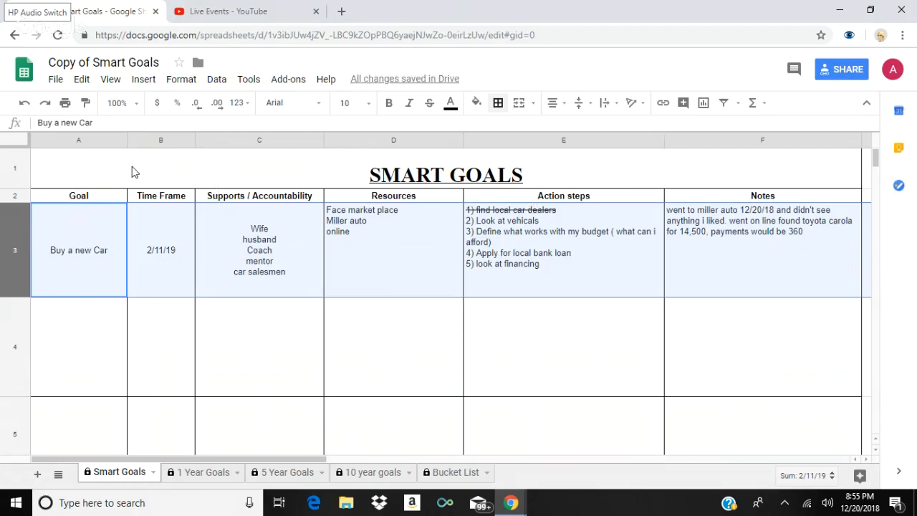
scroll(437, 293, down, 3)
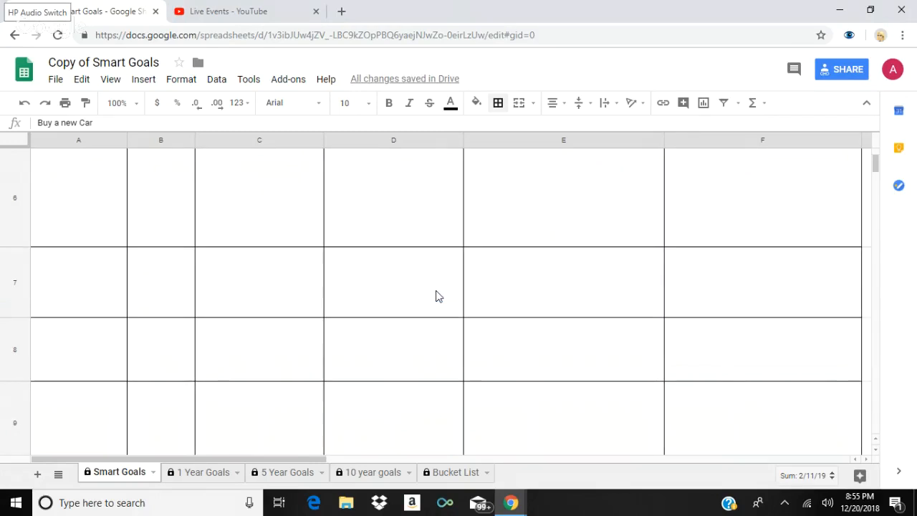
scroll(436, 294, up, 3)
Look at the 1 Year Goals sheet and return to Smart Goals to review its goal rows
click(193, 473)
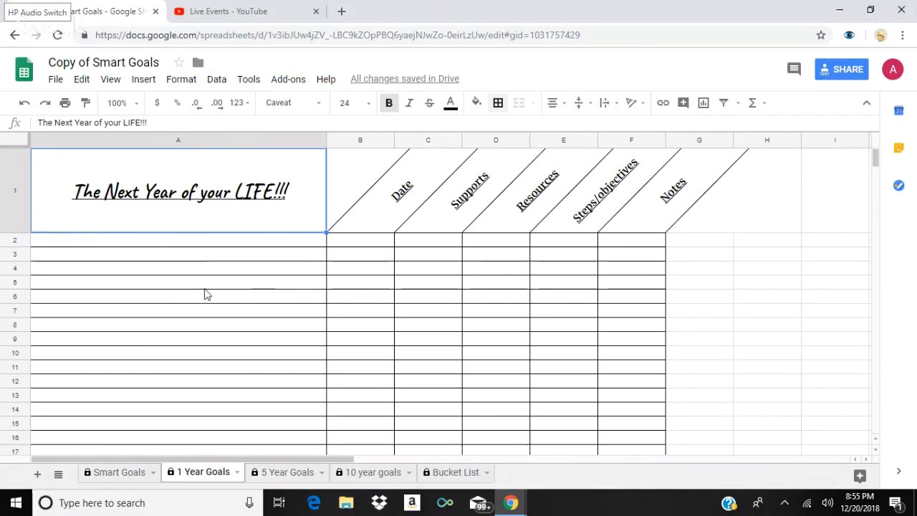
click(144, 473)
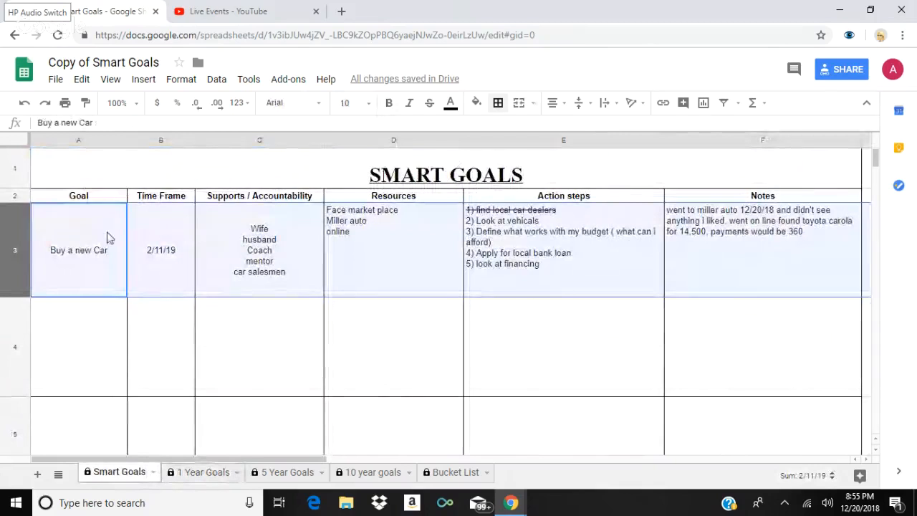
scroll(127, 318, down, 10)
scroll(129, 319, up, 6)
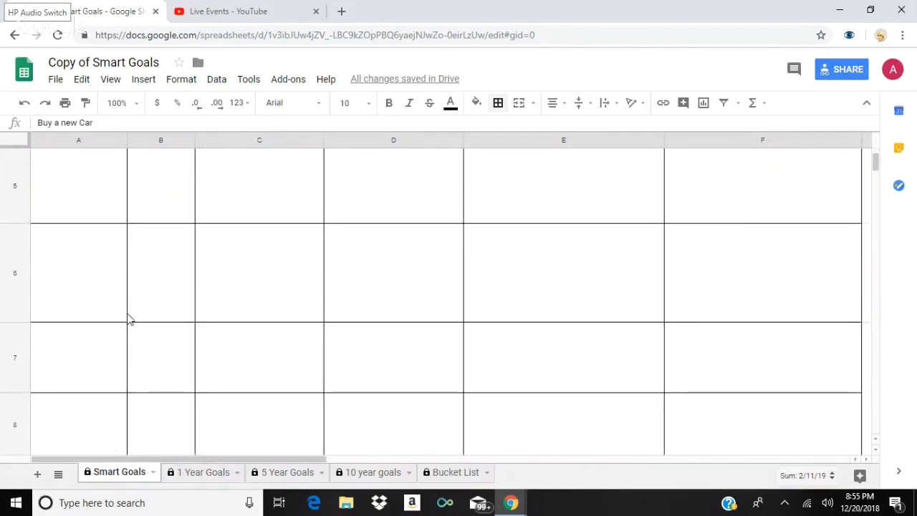
scroll(125, 319, up, 4)
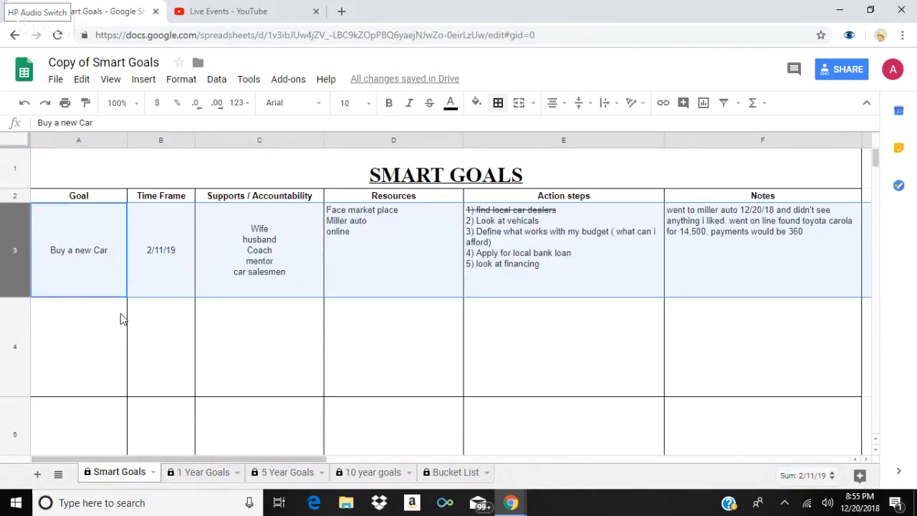
scroll(120, 258, down, 5)
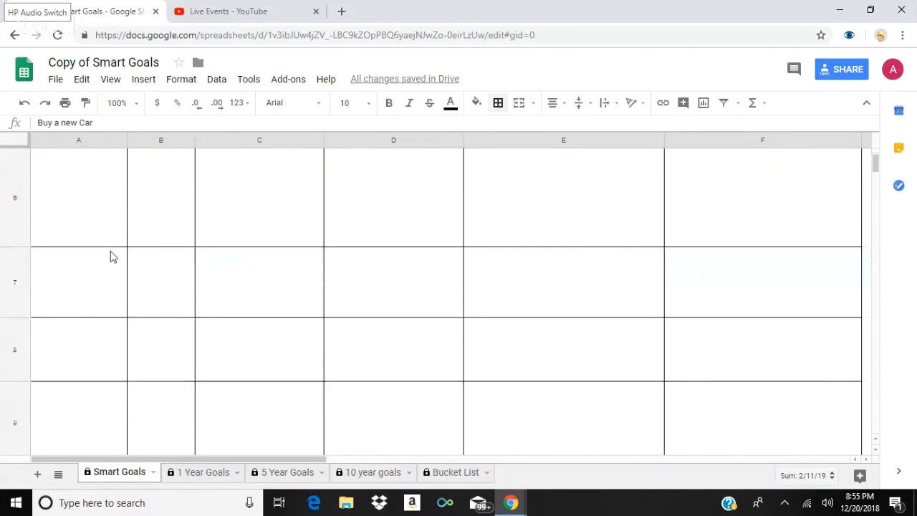
scroll(119, 292, up, 3)
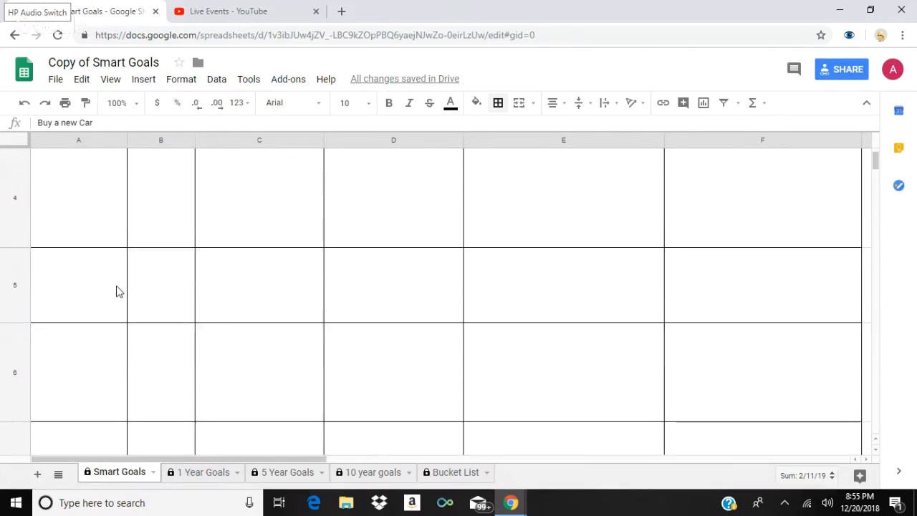
scroll(119, 290, up, 3)
scroll(118, 279, down, 3)
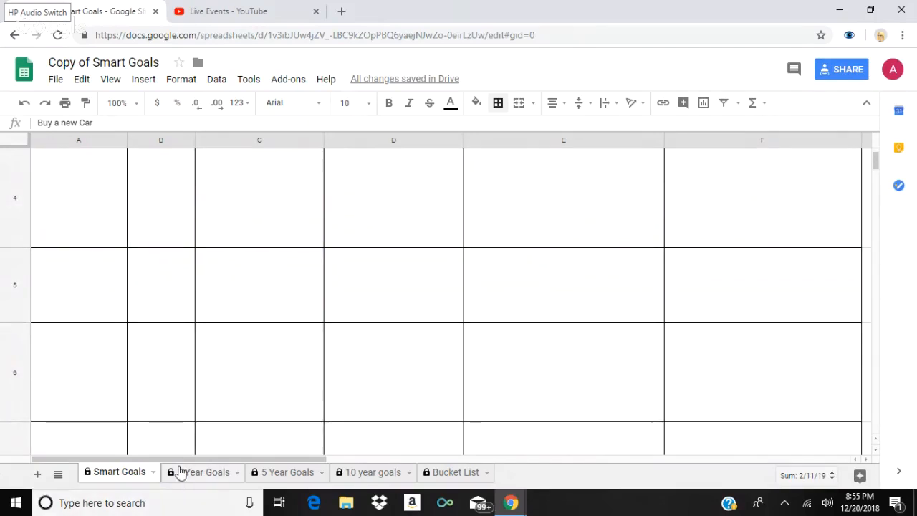
Review the headings of the 1 Year Goals, 5 Year Goals and 10 year goals sheets in turn
click(203, 473)
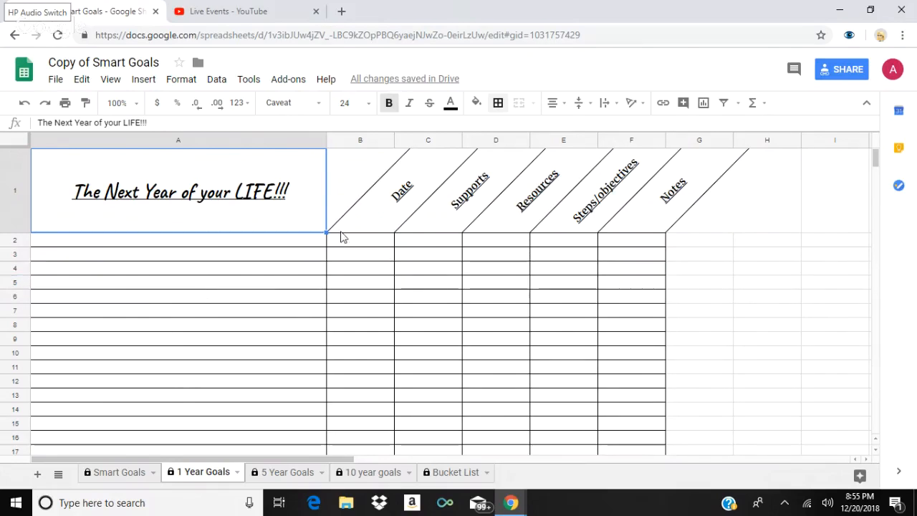
click(280, 473)
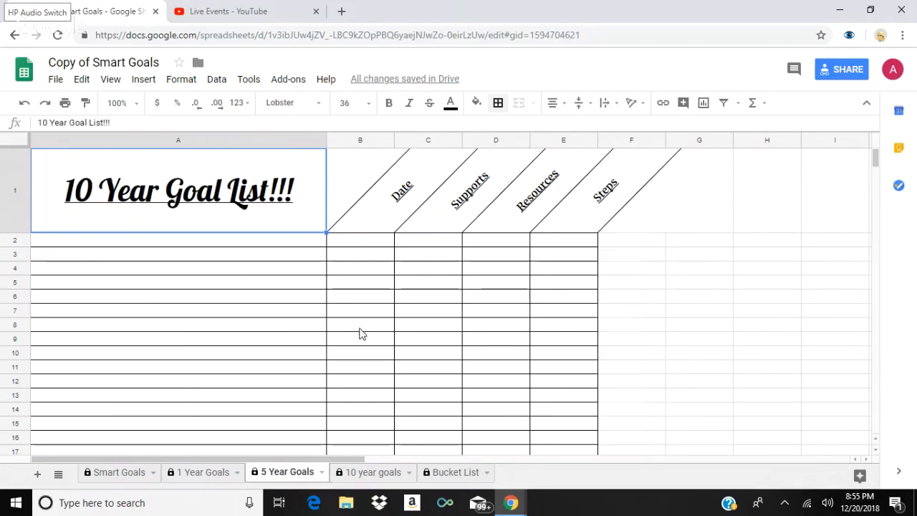
click(361, 473)
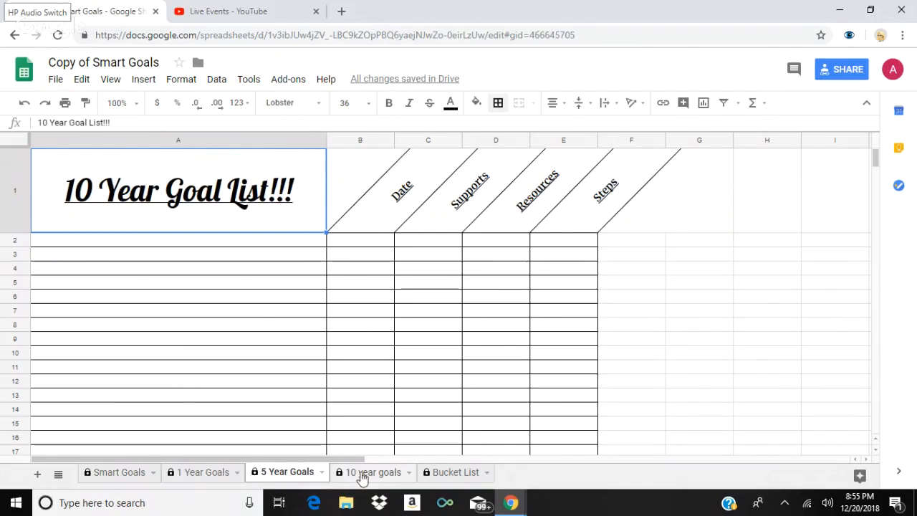
click(277, 478)
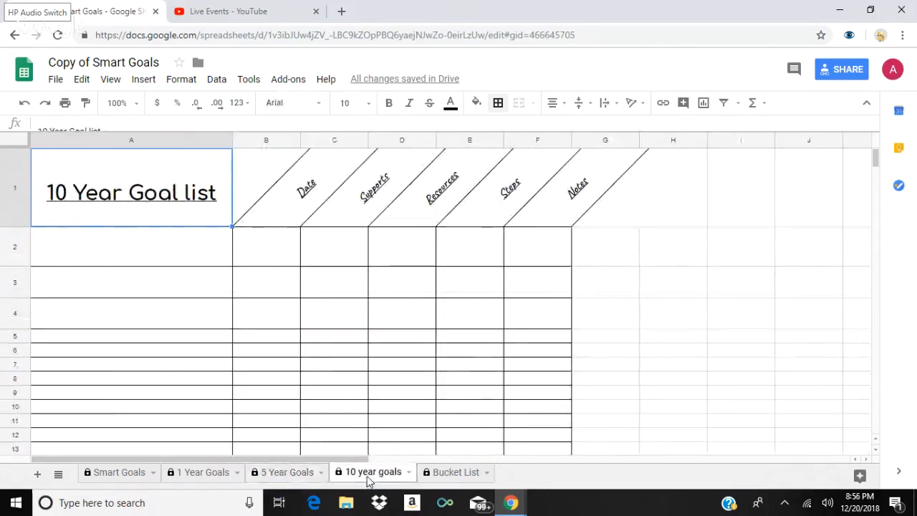
Change the title in cell A1 of the 5 Year Goals sheet to "5 Year Goal List!!!"
click(284, 474)
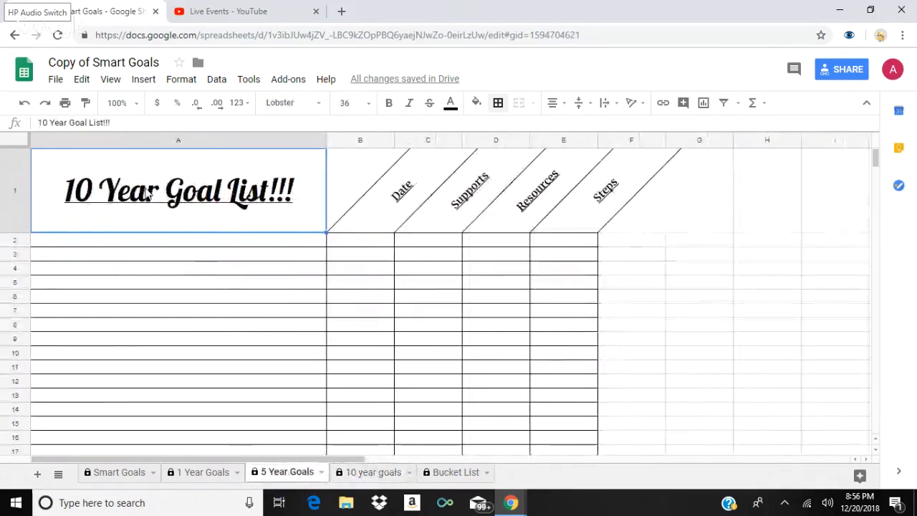
double_click(93, 188)
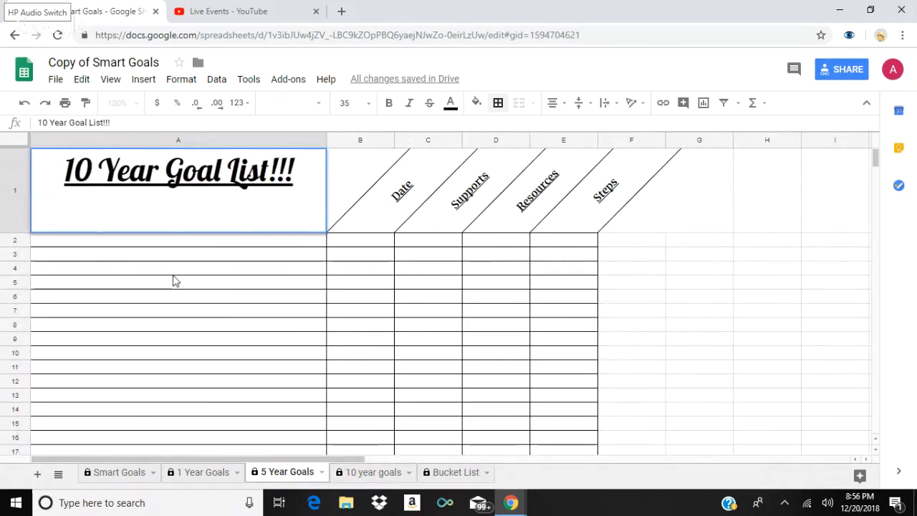
key(BackSpace)
key(BackSpace)
text(5)
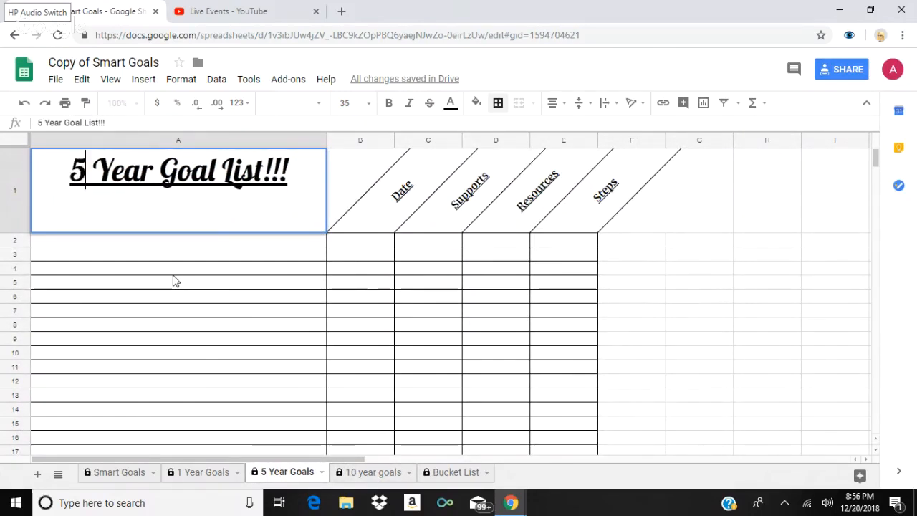
key(Return)
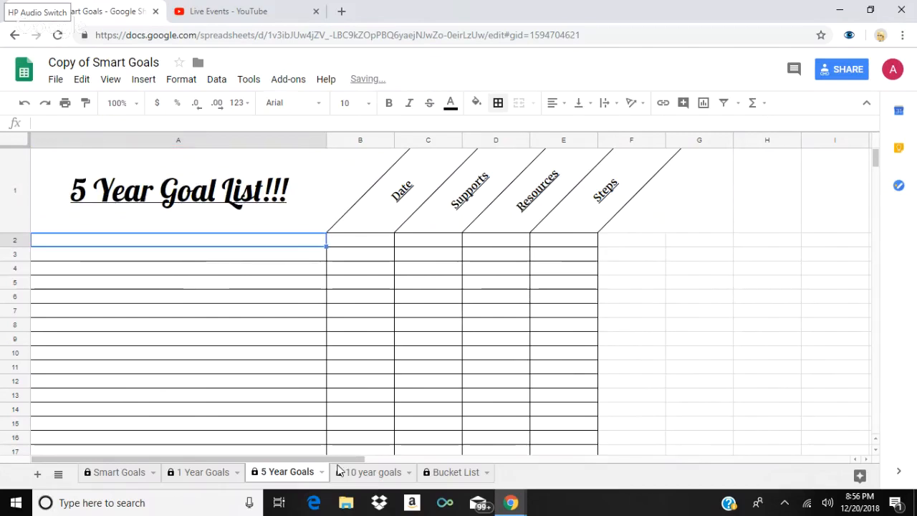
Open the Bucket List sheet and examine its title cell and list rows
click(442, 474)
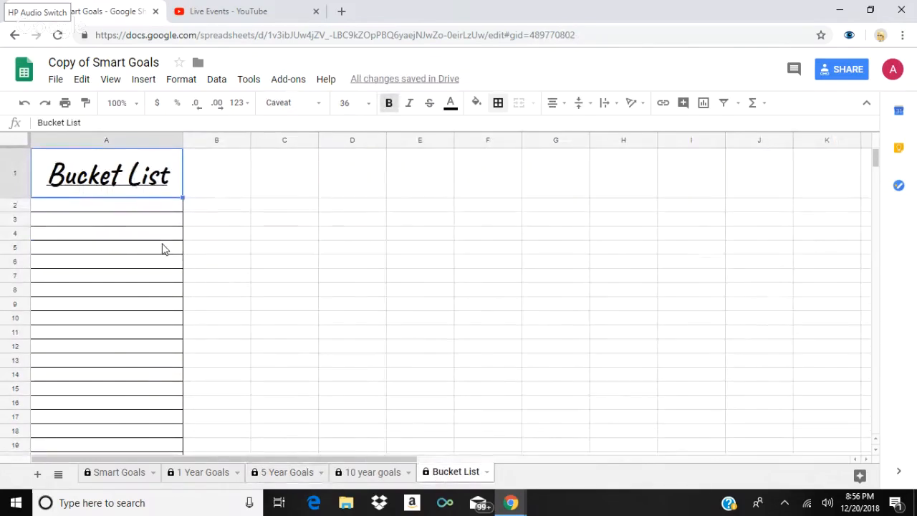
scroll(166, 246, down, 3)
scroll(166, 245, up, 3)
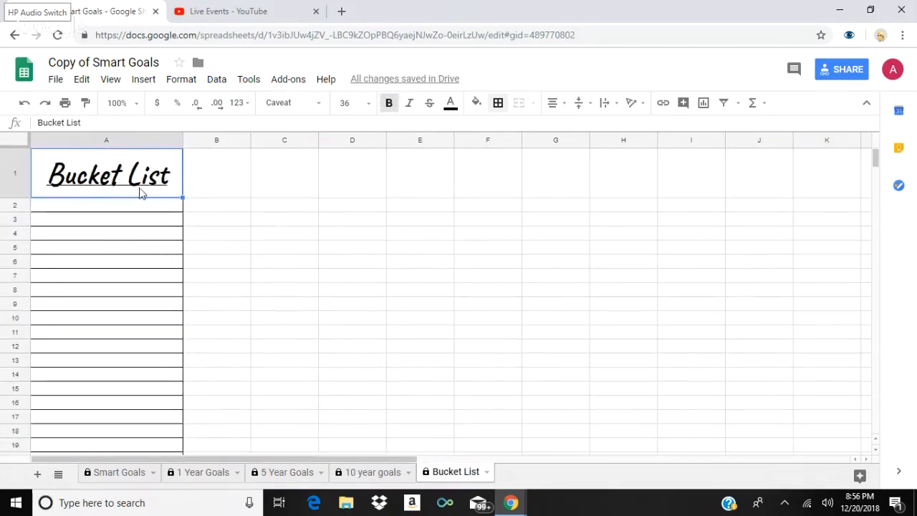
click(202, 176)
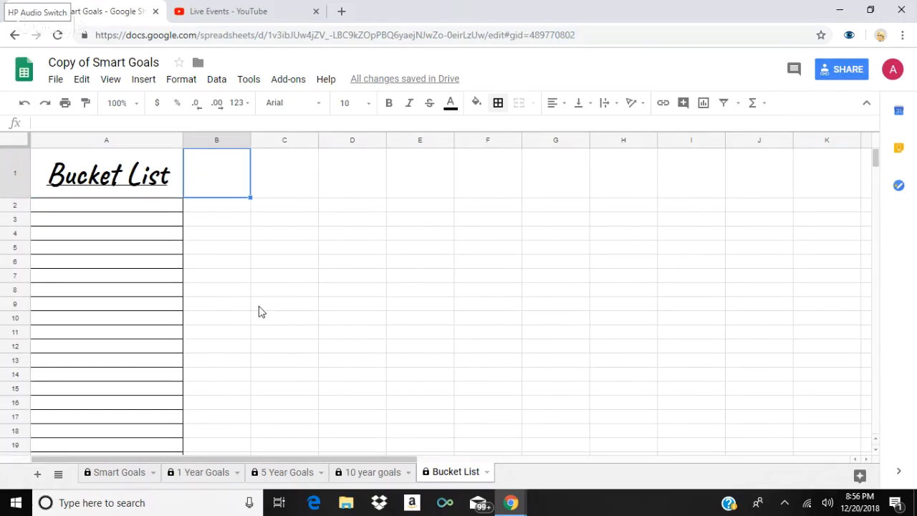
click(153, 164)
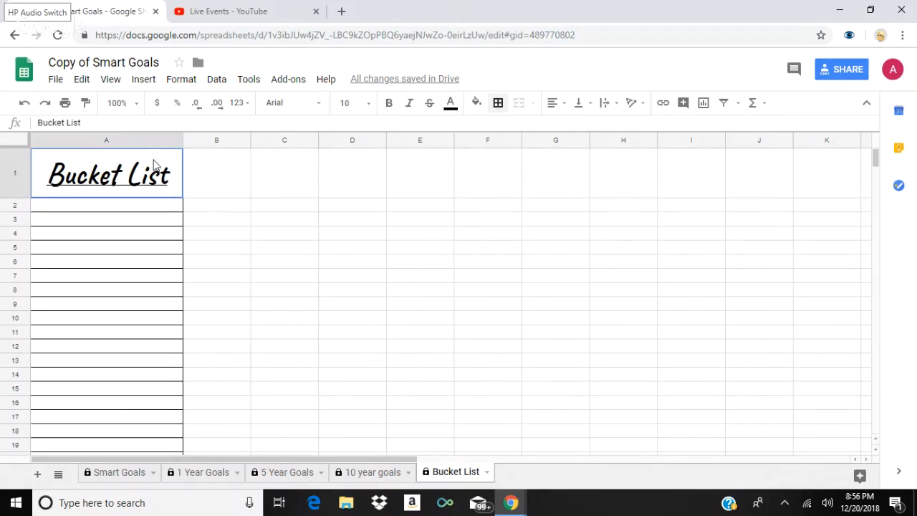
Center cell B1 on the Bucket List sheet horizontally and align it to the middle vertically
click(205, 175)
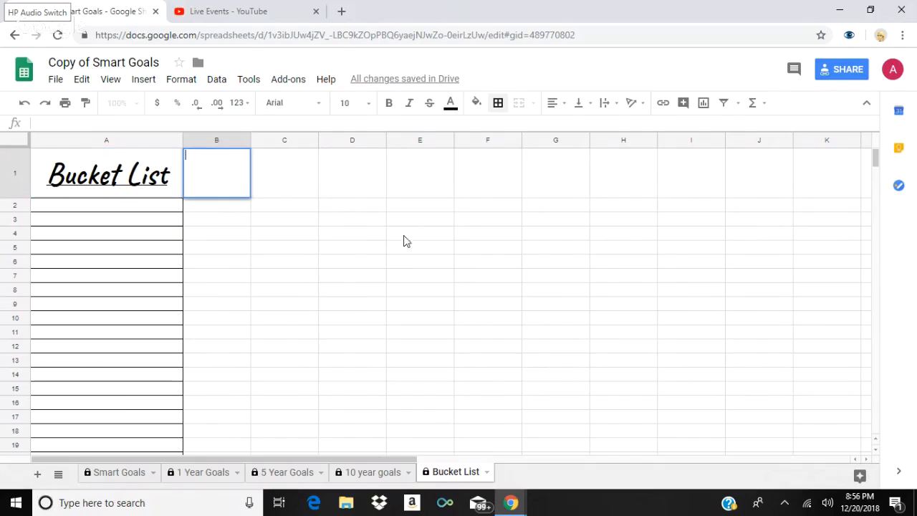
click(552, 102)
click(574, 126)
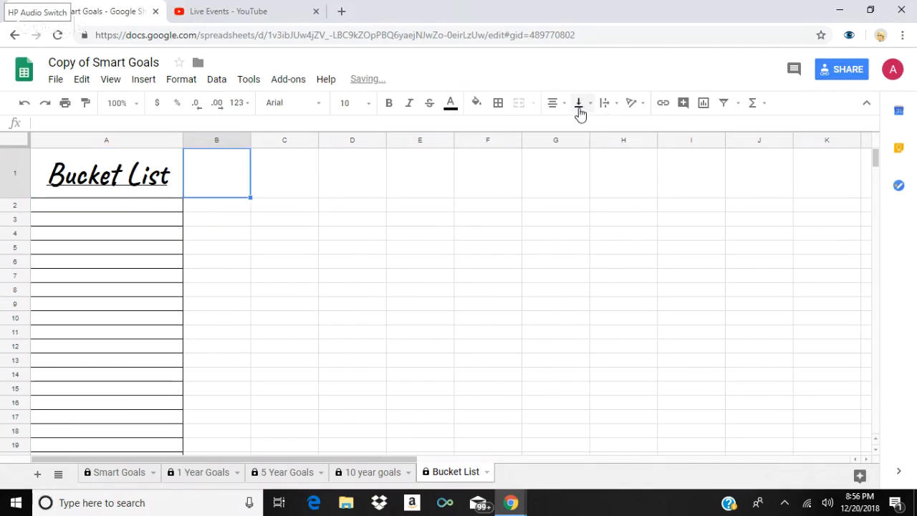
click(579, 102)
click(600, 127)
Enter the heading "Dates" in cell B1 beside the Bucket List title
double_click(217, 181)
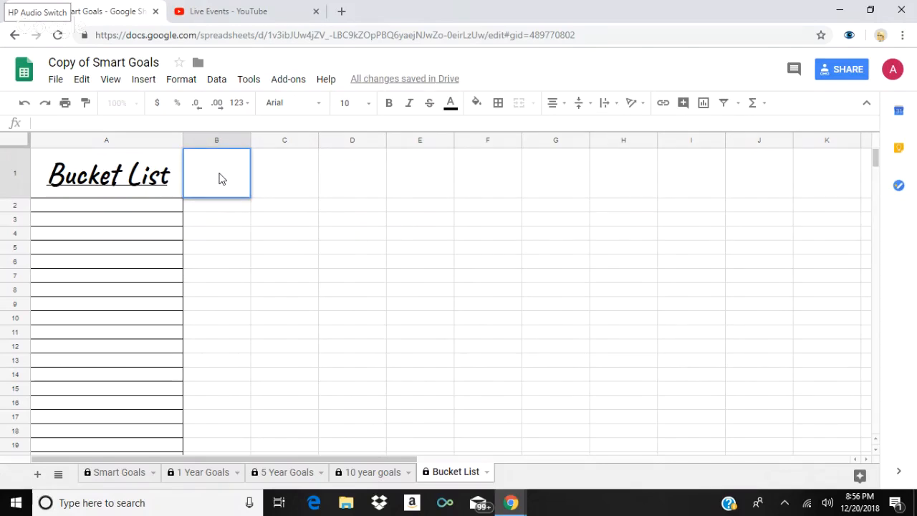
text(Dates)
key(Return)
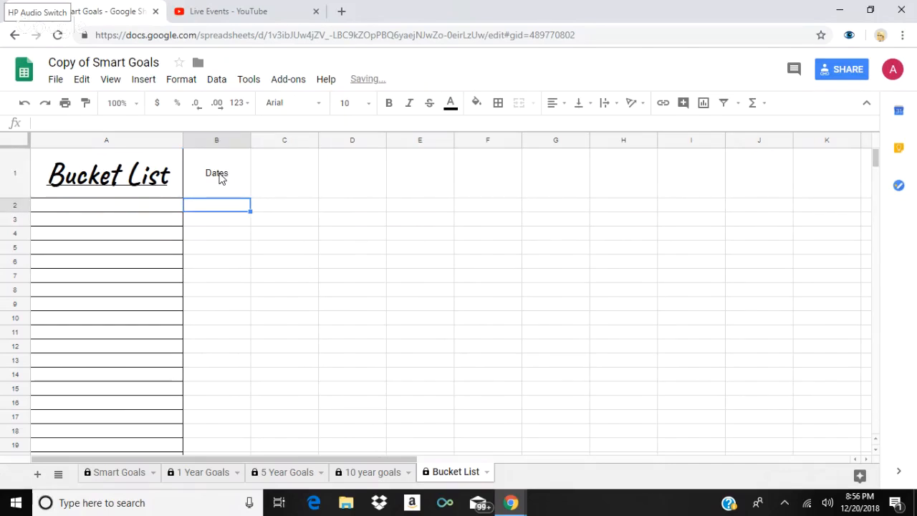
Try the "Dates" heading in the Lobster and Merriweather fonts and clear the text from cell B1
click(220, 178)
double_click(219, 178)
drag(237, 168, 184, 168)
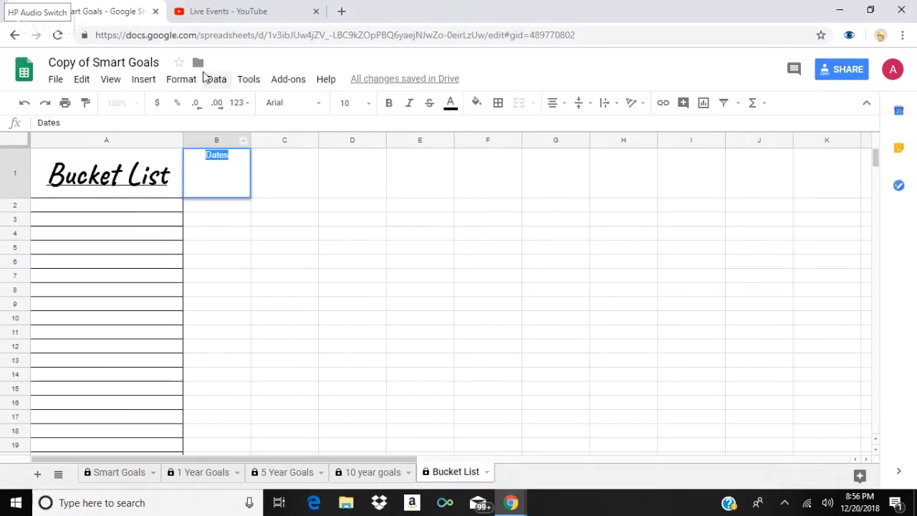
click(315, 102)
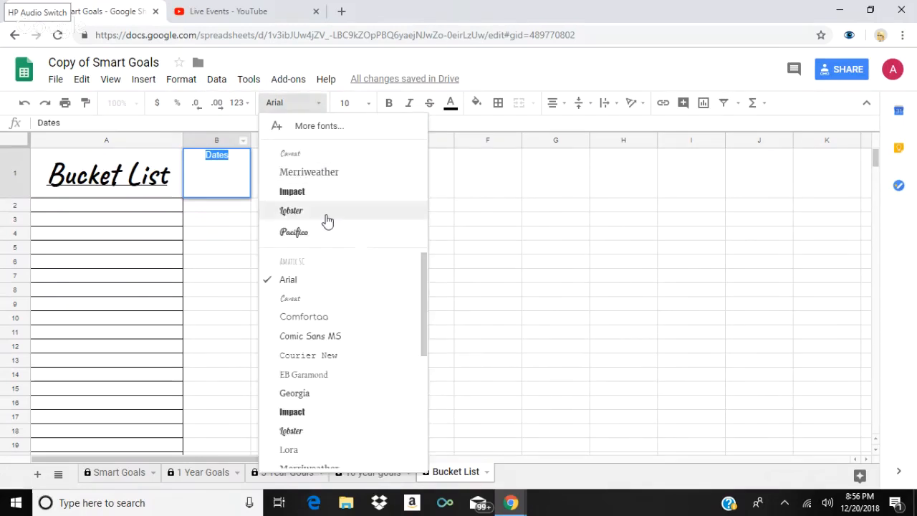
click(327, 221)
click(320, 104)
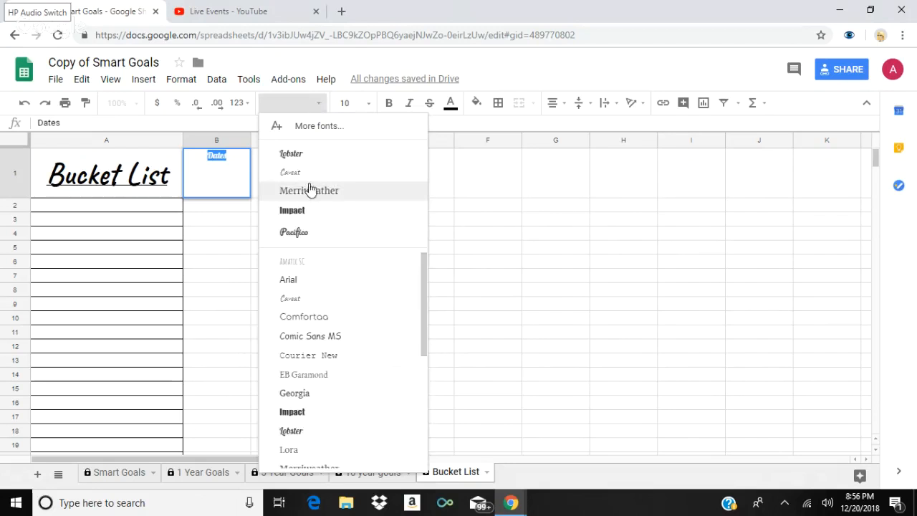
click(309, 193)
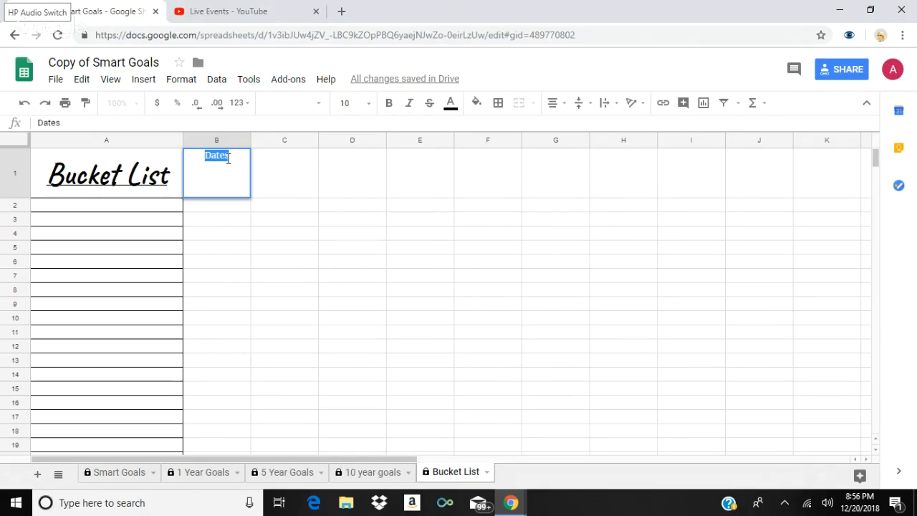
key(BackSpace)
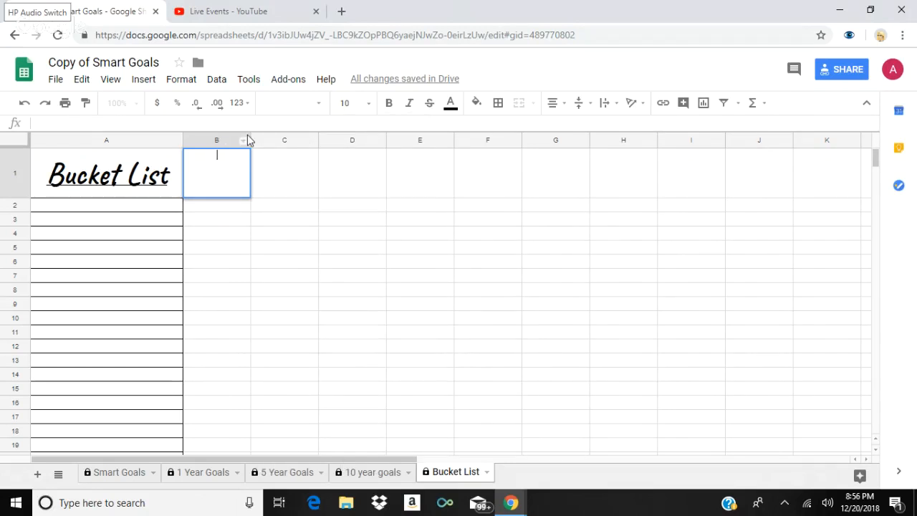
click(299, 181)
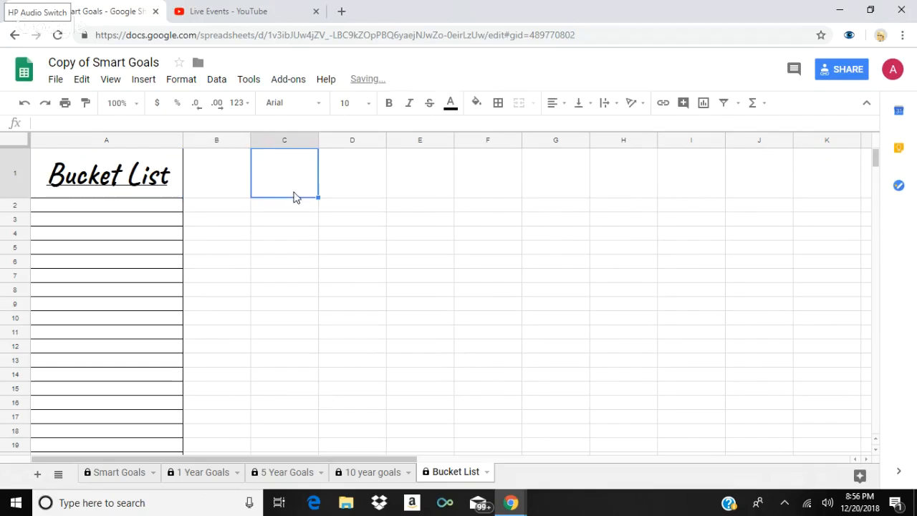
Rotate cell B1's text to tilt up and enter the heading "Date"
click(231, 174)
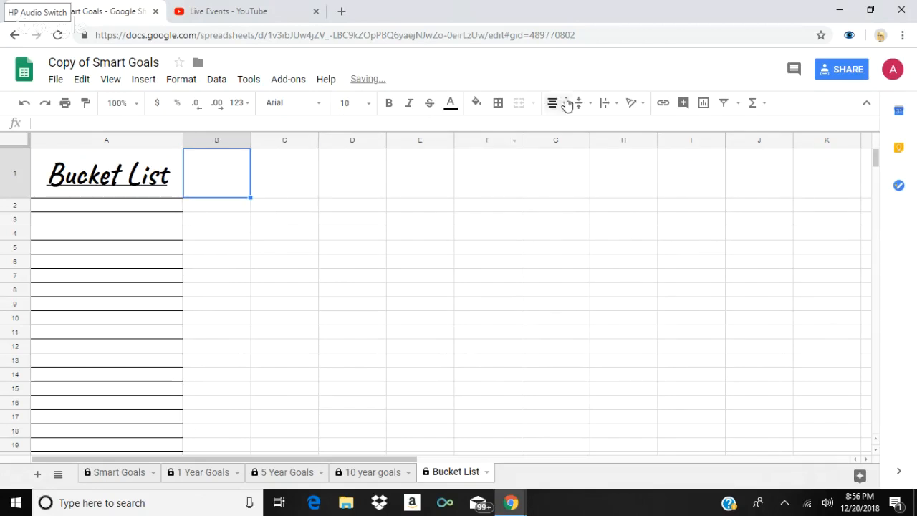
click(642, 105)
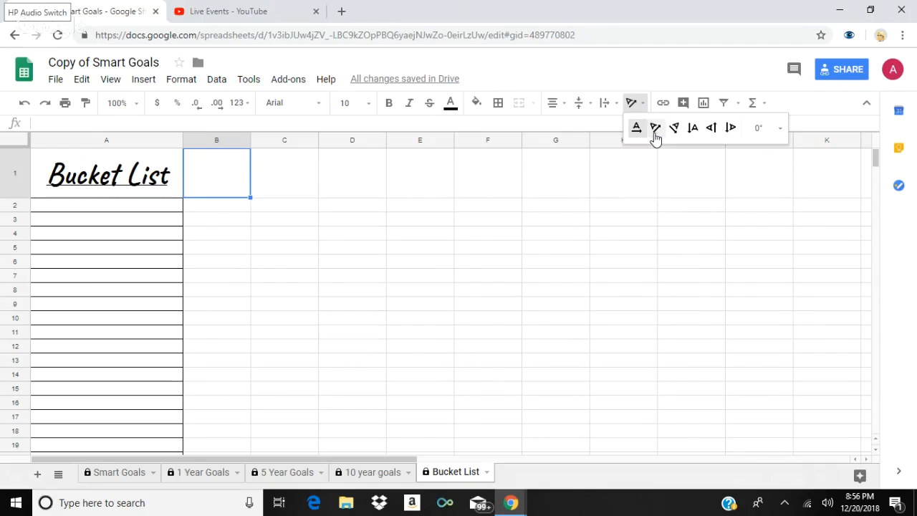
click(655, 130)
double_click(242, 172)
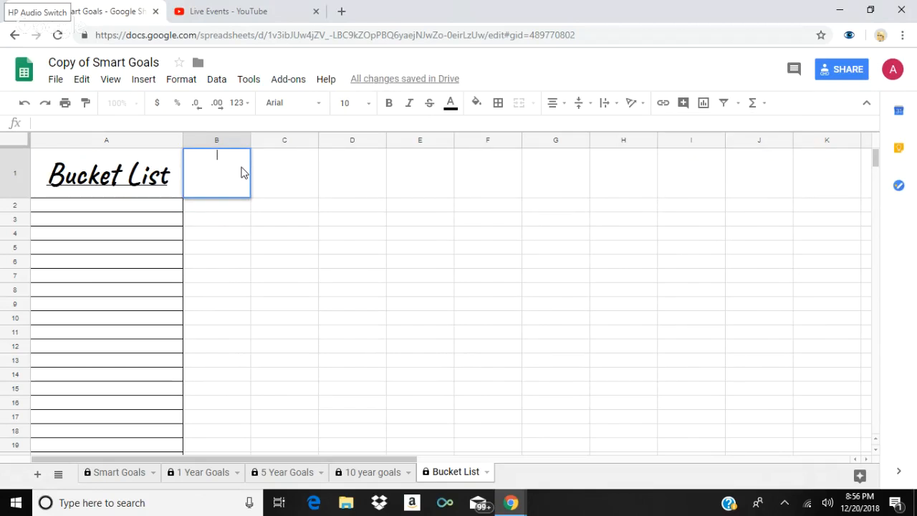
text(Date)
key(Return)
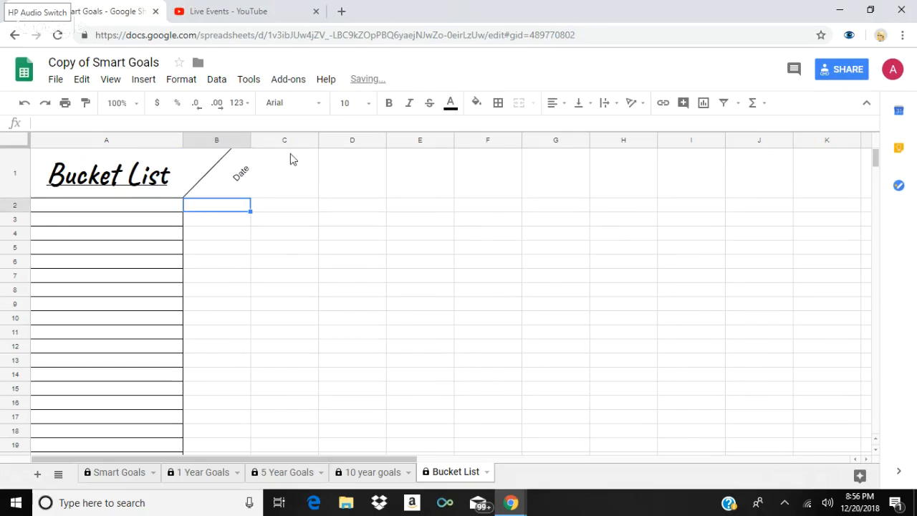
Apply all borders to the range A1:J19 of the Bucket List sheet
click(286, 182)
click(458, 193)
click(317, 186)
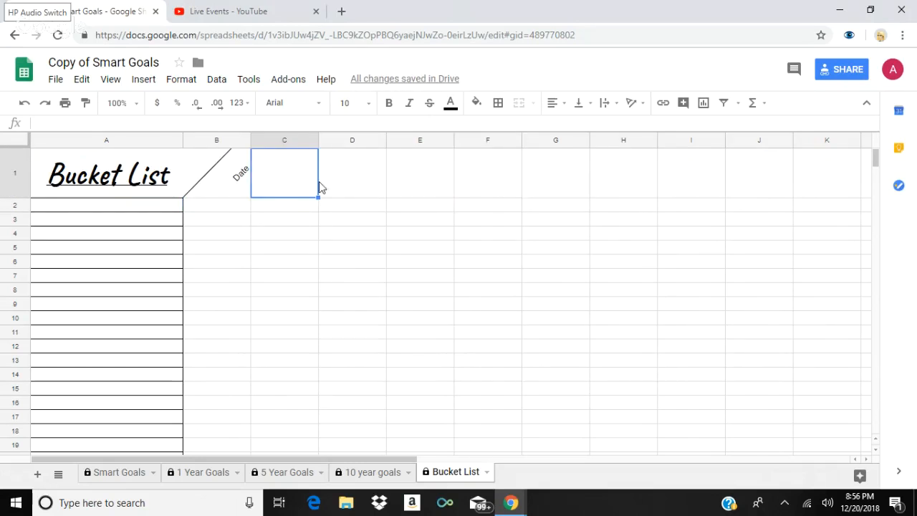
click(311, 264)
drag(41, 164, 741, 452)
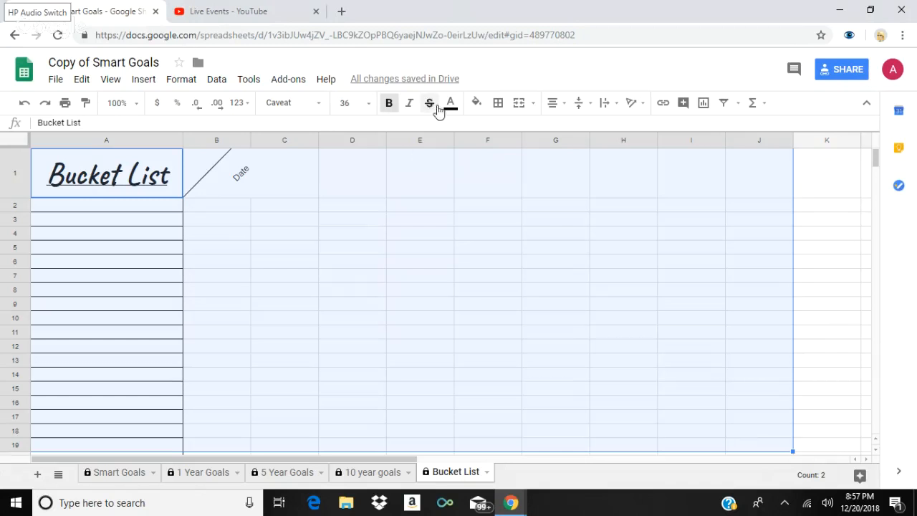
click(495, 104)
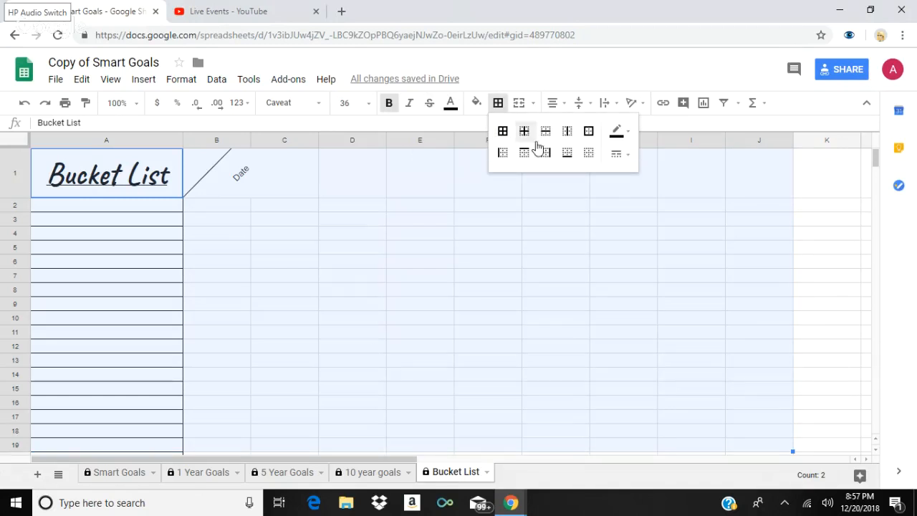
click(503, 132)
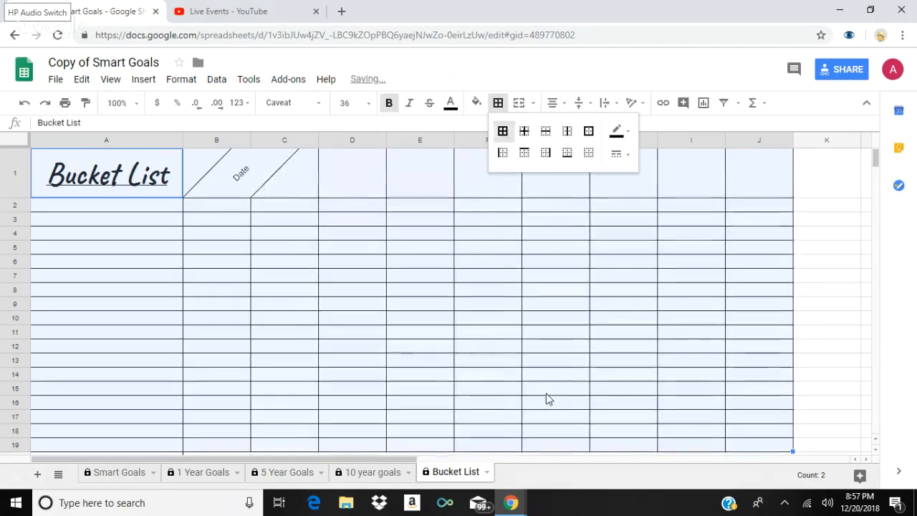
scroll(604, 336, down, 2)
scroll(604, 336, up, 2)
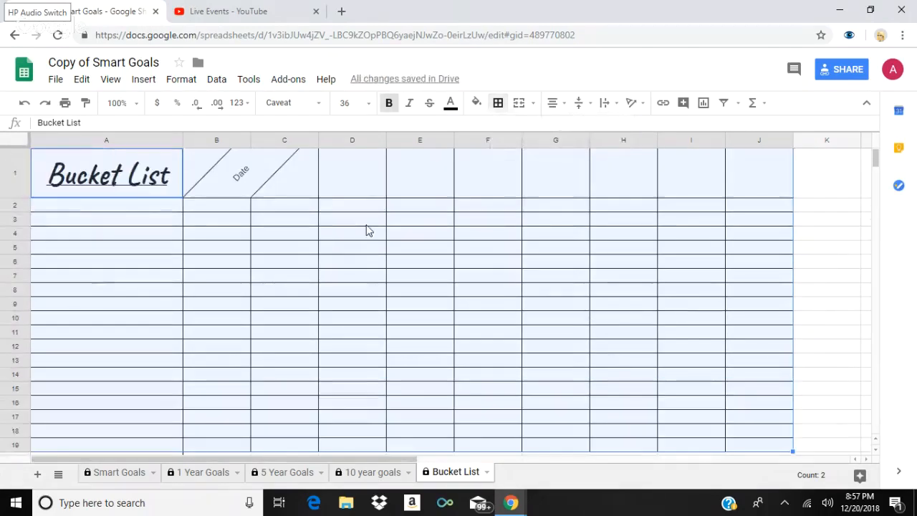
Undo the added table borders and the "Date" heading on the Bucket List sheet
click(24, 105)
click(23, 104)
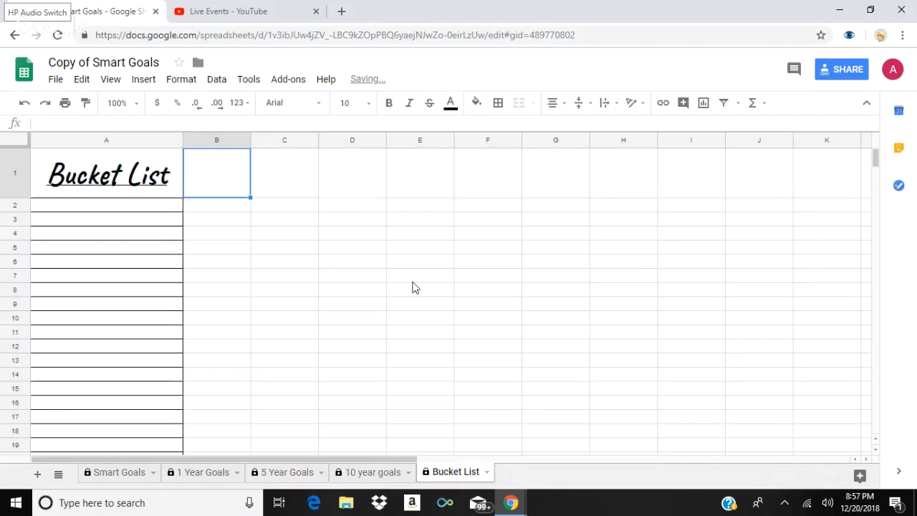
scroll(413, 283, down, 4)
scroll(408, 282, up, 4)
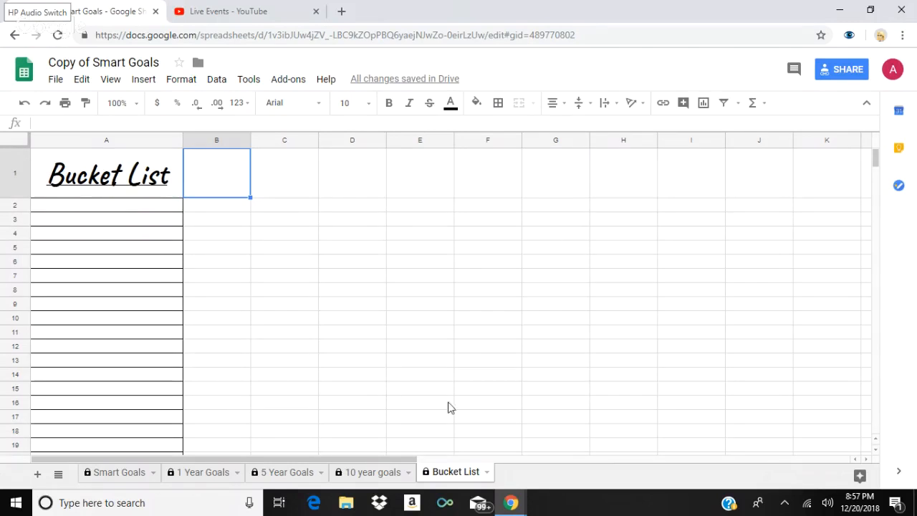
Go back through the 10, 5 and 1 year goal sheets to Smart Goals and review the car goal's row
click(360, 475)
click(290, 476)
click(197, 475)
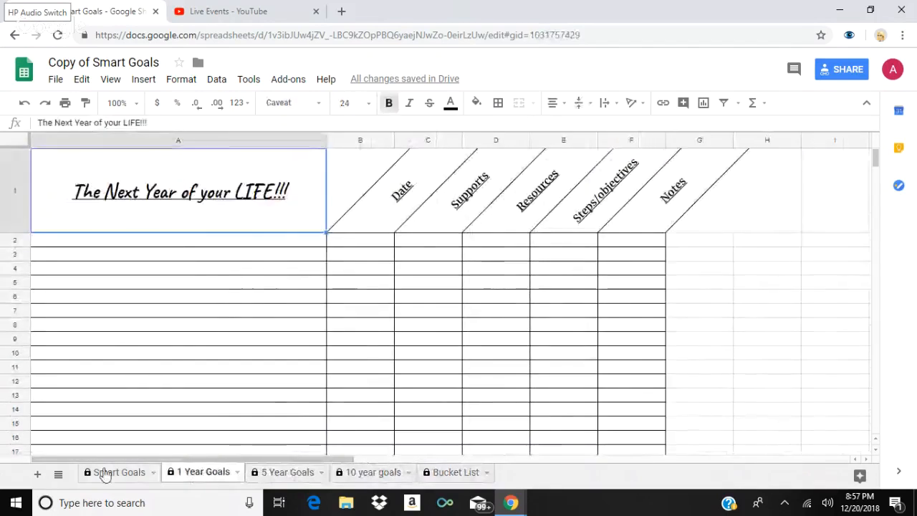
click(102, 471)
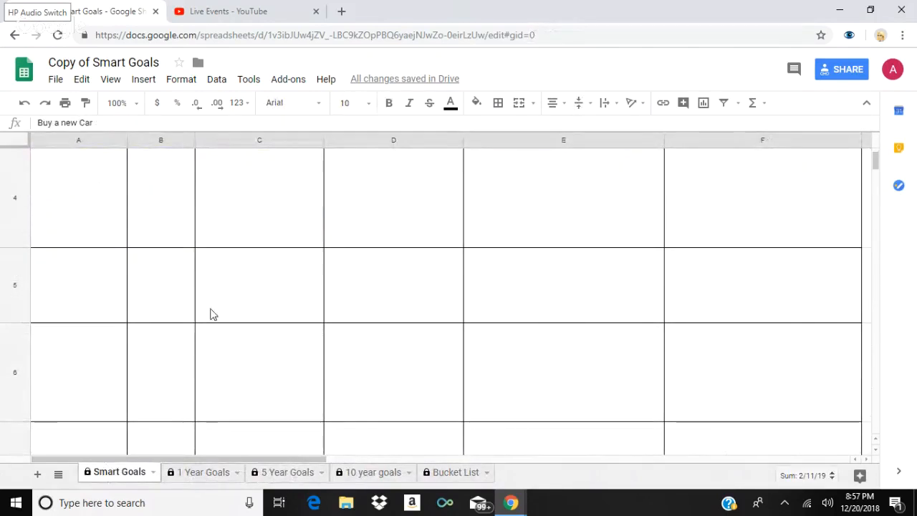
scroll(212, 310, up, 3)
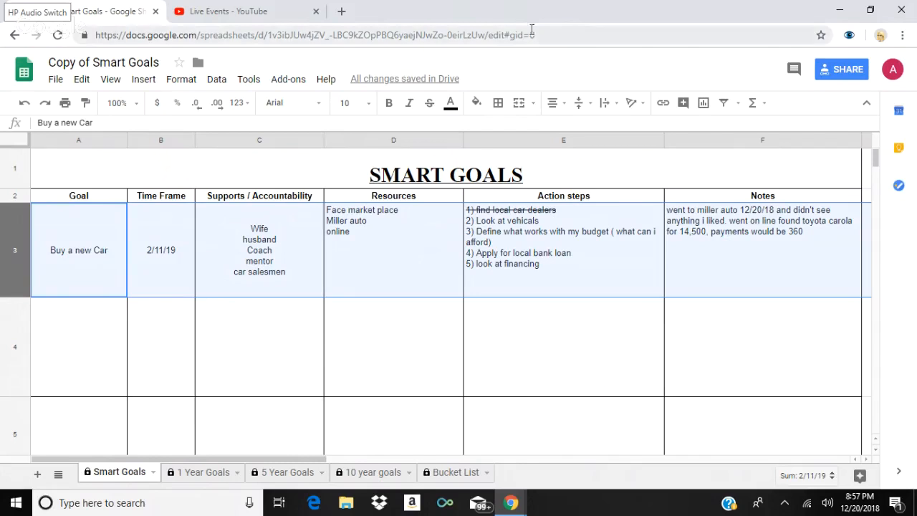
Open the spreadsheet's sharing settings, review the permission options for invited people, and close them
click(835, 69)
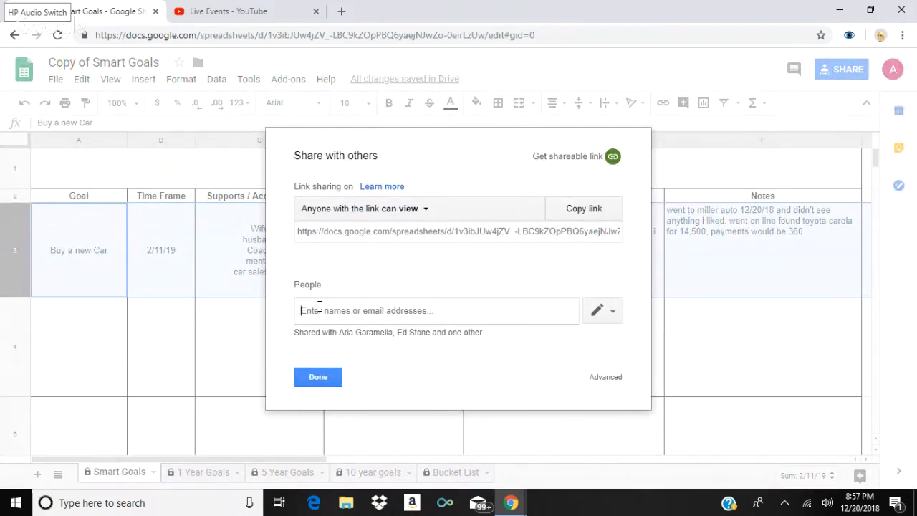
click(610, 311)
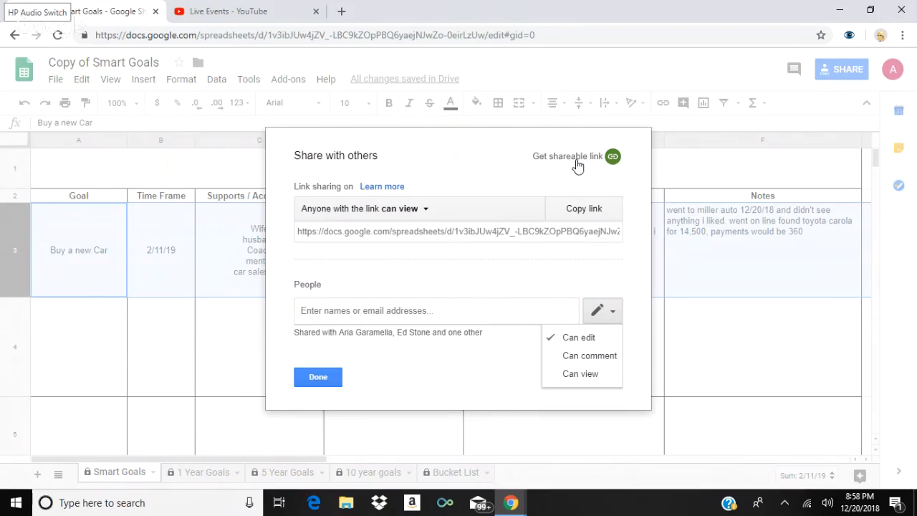
click(711, 169)
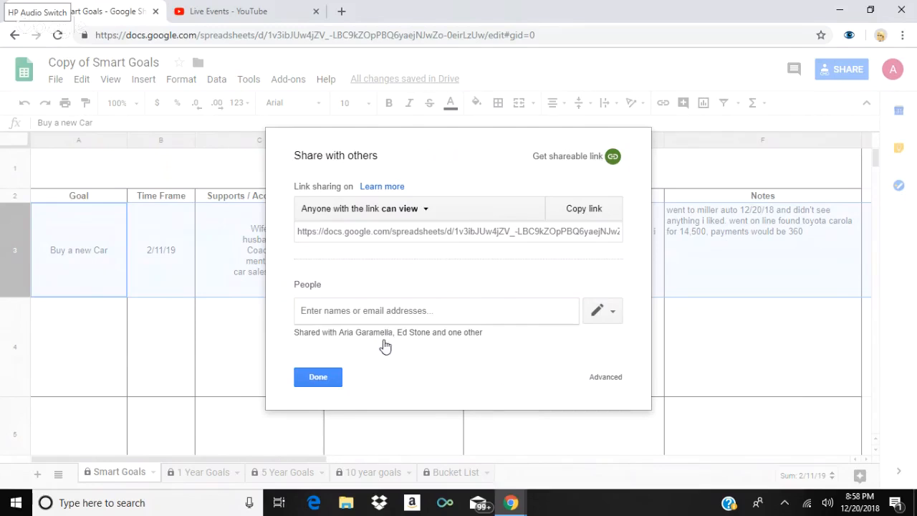
click(338, 385)
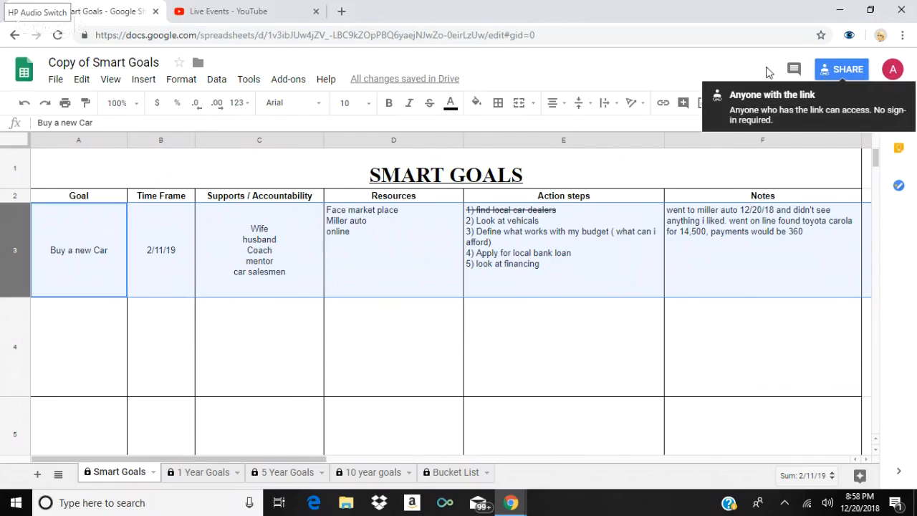
click(55, 80)
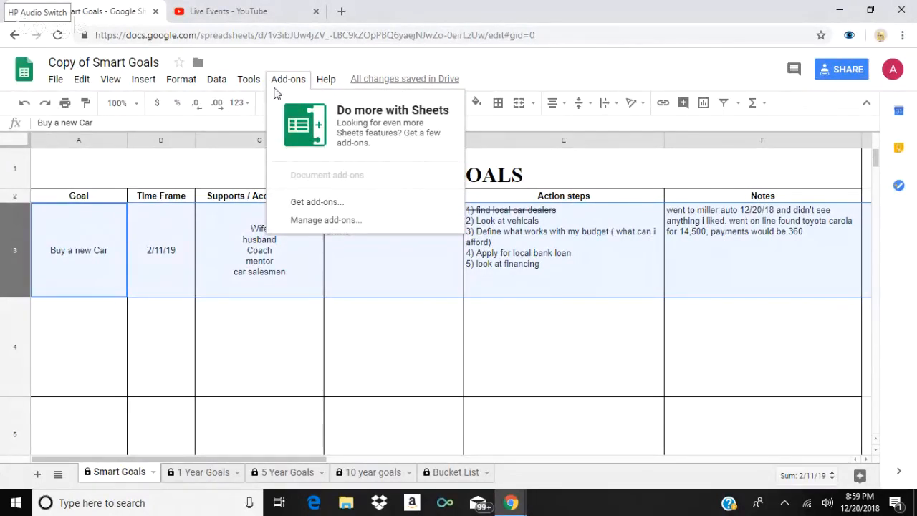
mouse_move(320, 81)
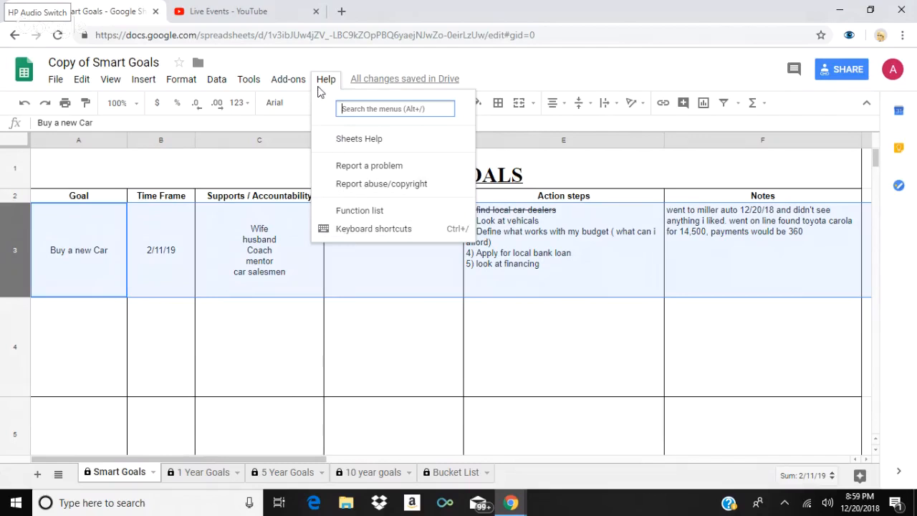
mouse_move(247, 83)
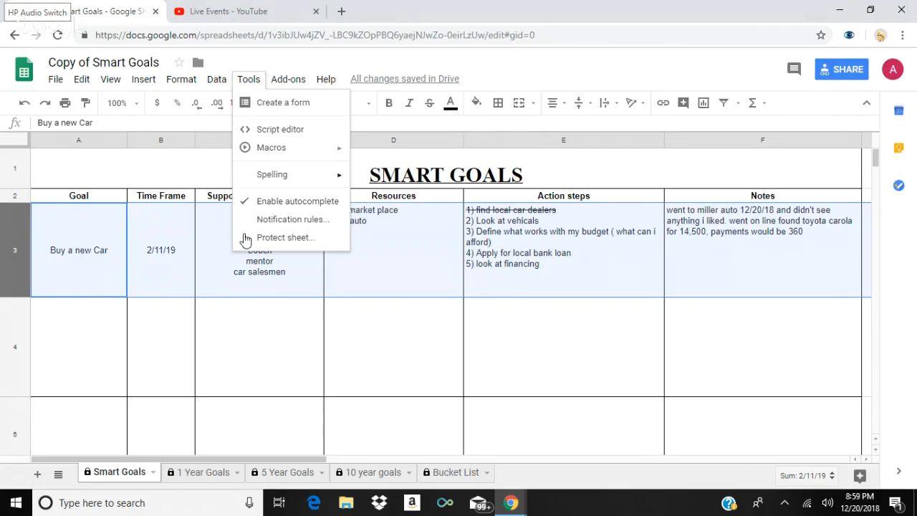
click(311, 328)
click(55, 79)
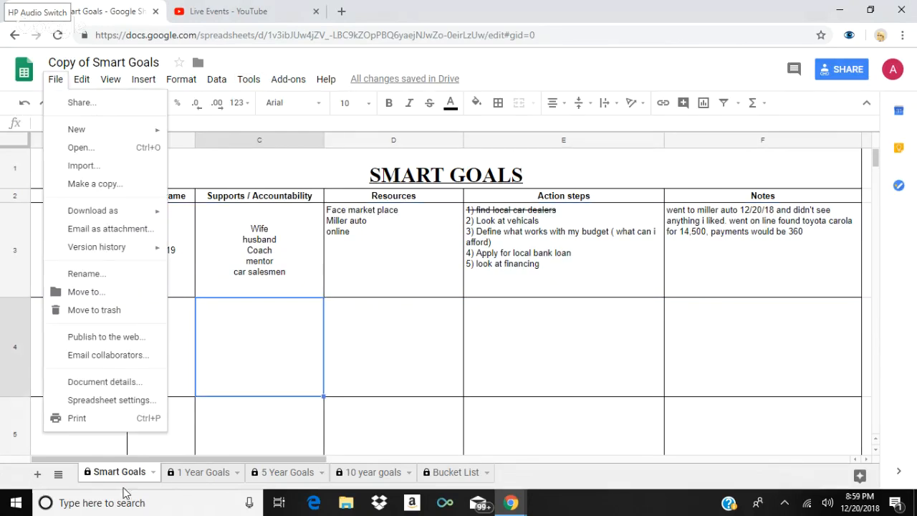
mouse_move(110, 79)
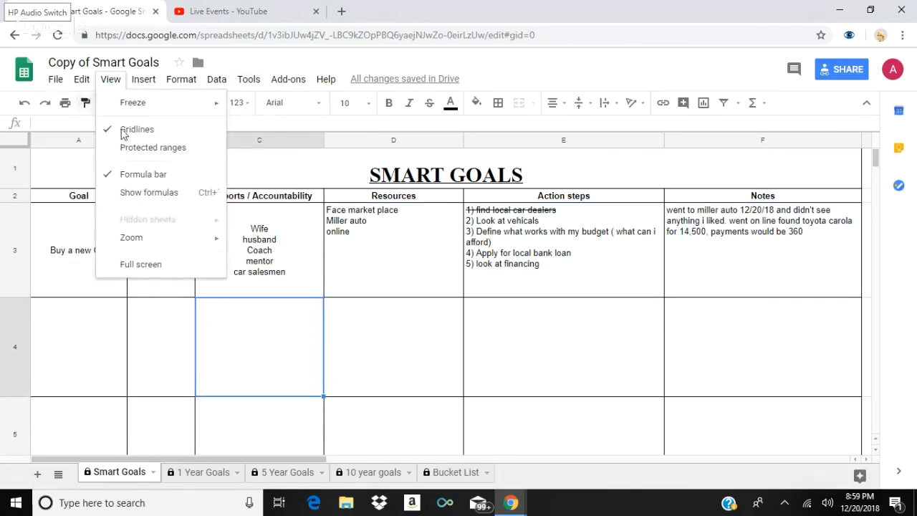
click(546, 172)
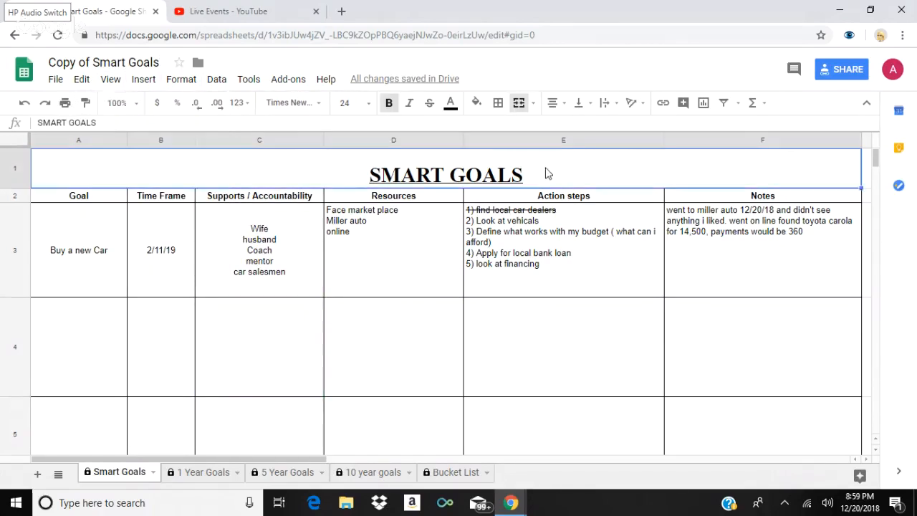
double_click(546, 173)
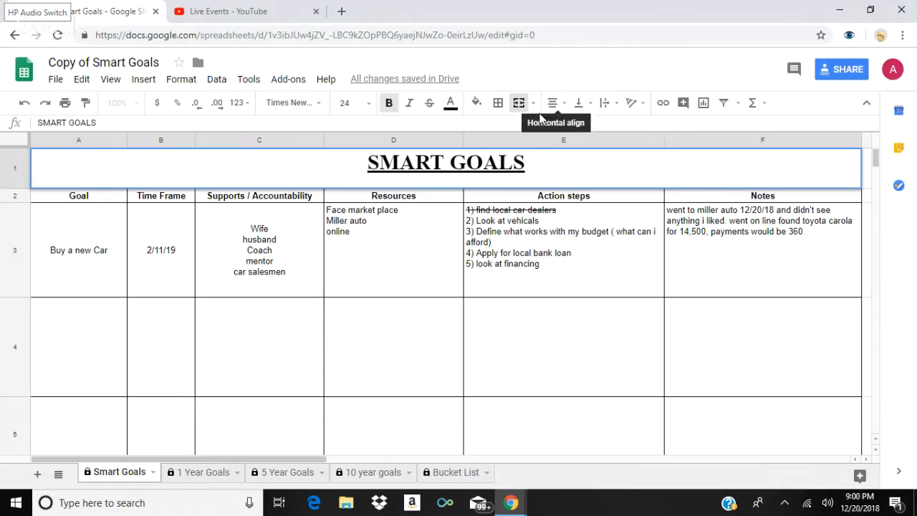
Open the link options for the SMART GOALS title, dismiss them, and review the car goal's action steps
click(662, 104)
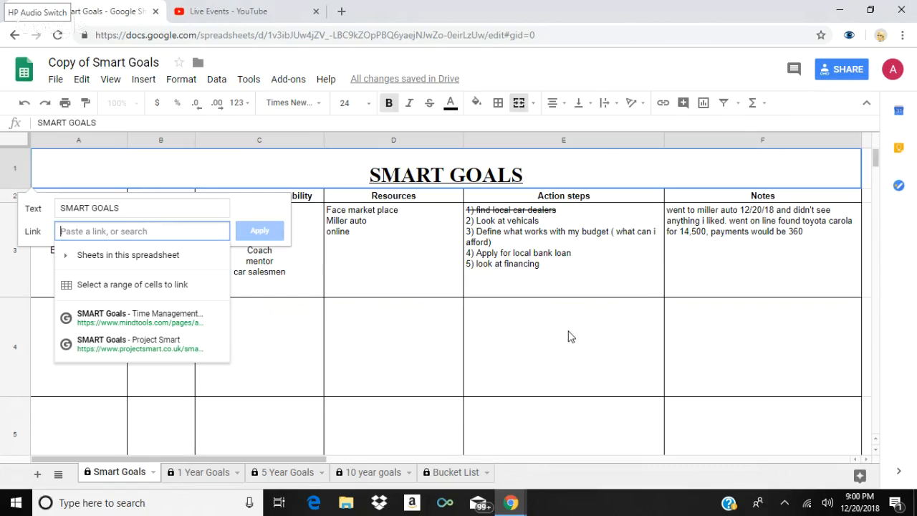
click(470, 327)
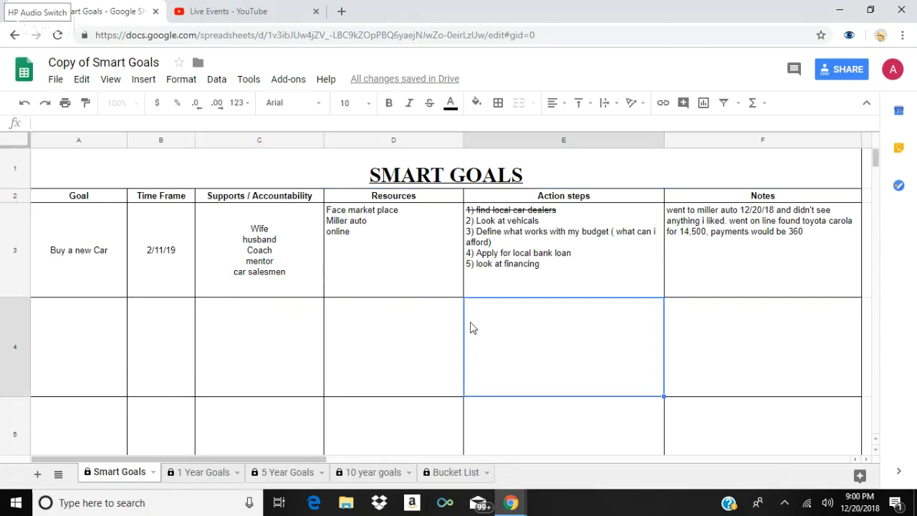
click(574, 285)
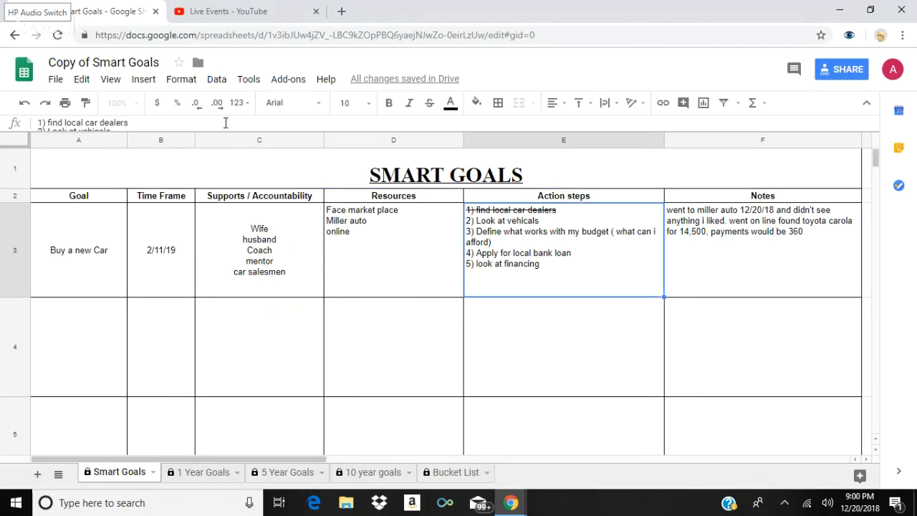
scroll(232, 145, down, 1)
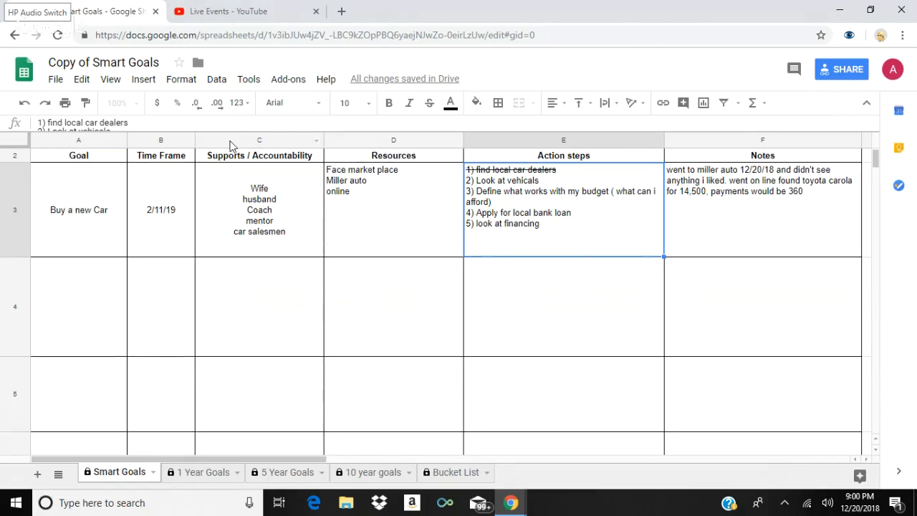
scroll(231, 146, up, 1)
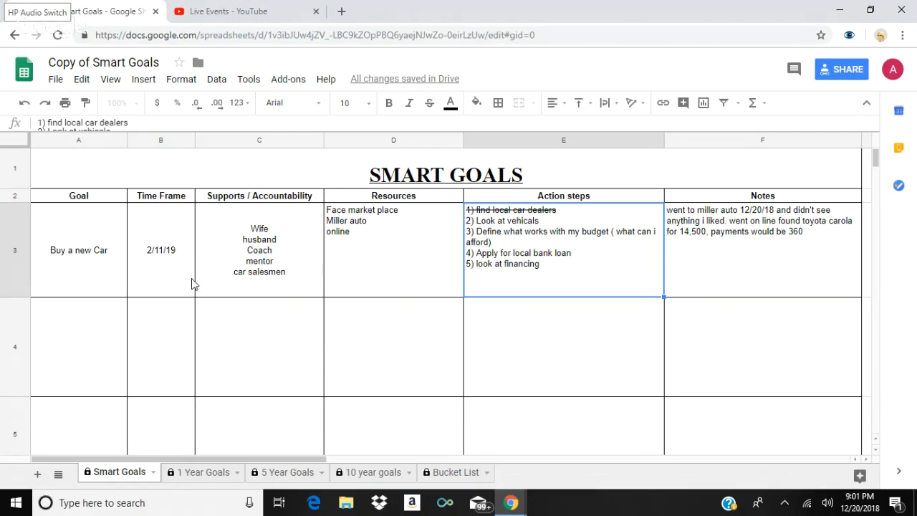
Switch to the Google Hangouts window and stop the live broadcast of "Goal Setting Using Google Sheets"
click(239, 13)
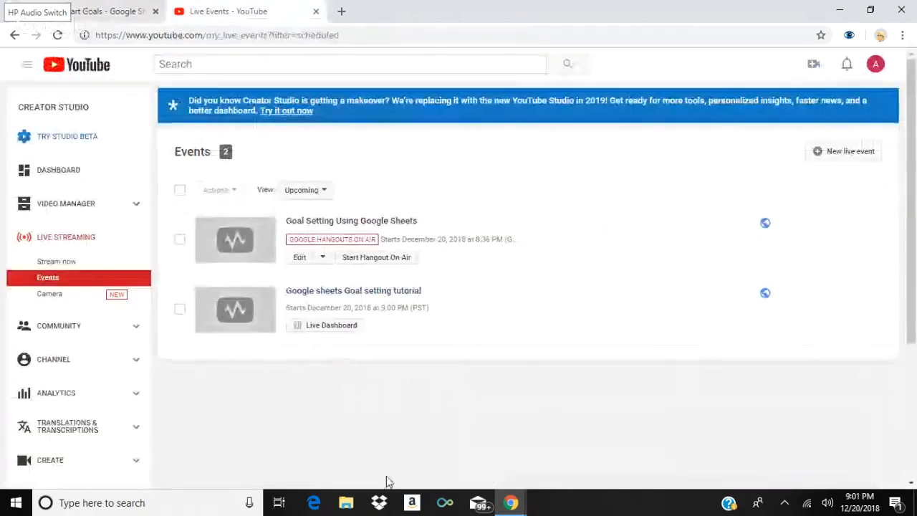
mouse_move(511, 504)
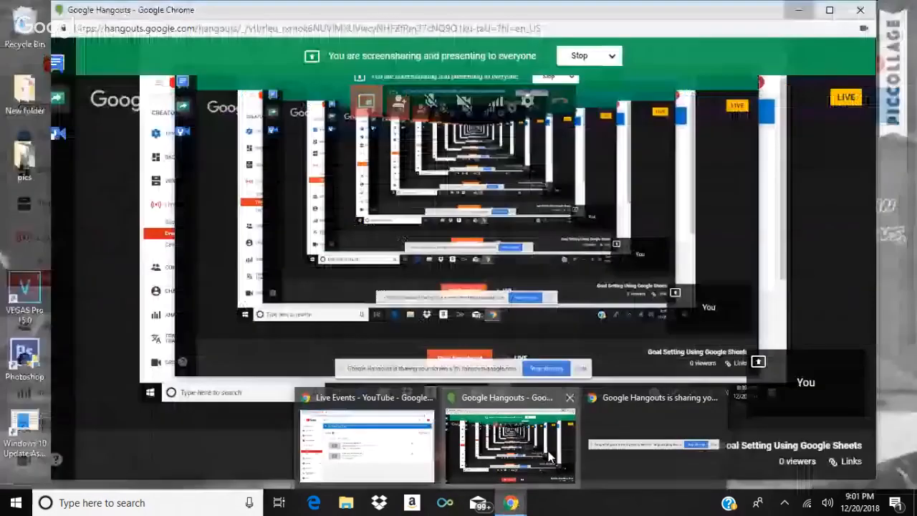
click(550, 457)
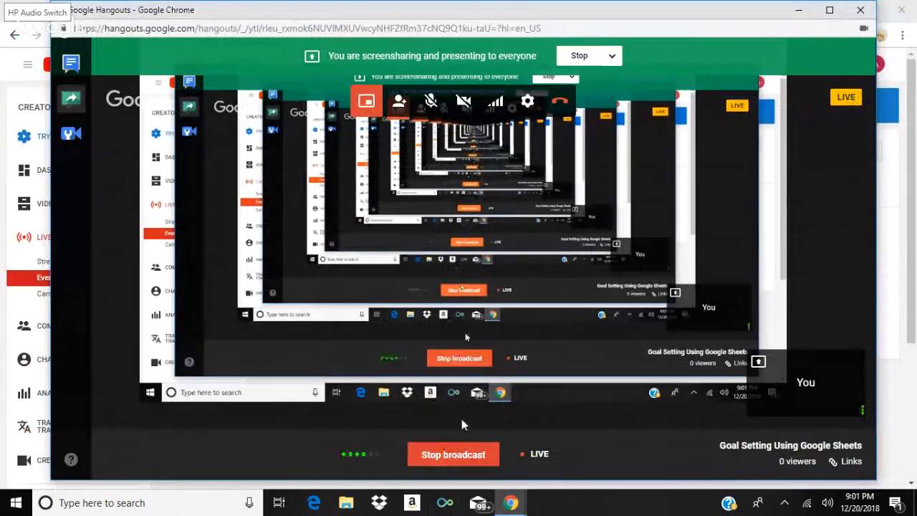
click(449, 455)
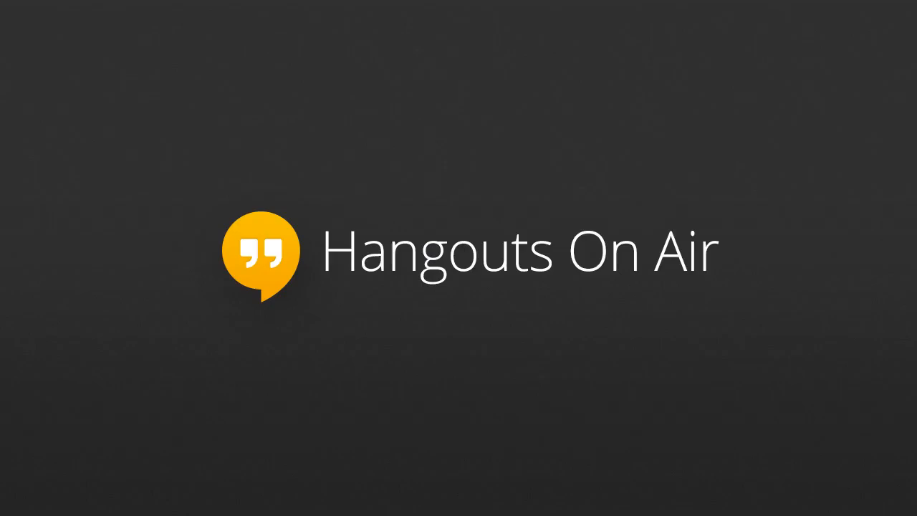